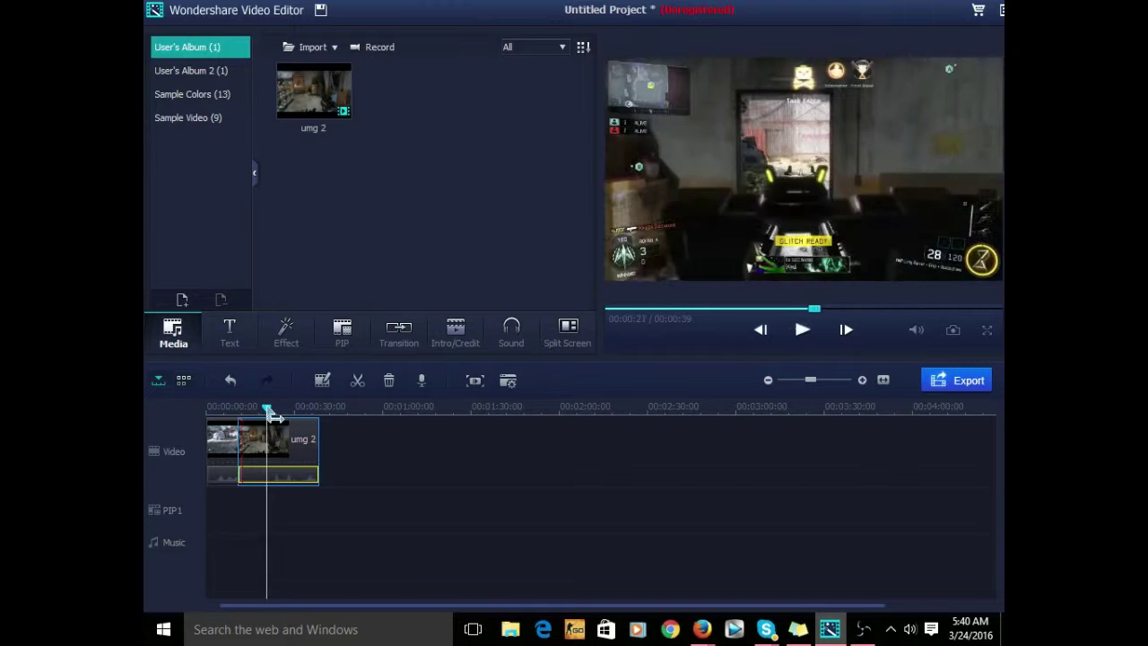
Split the umg 2 clip at the playhead, delete its opening section and play the remaining footage
{"action": "left_click", "coordinate": [357, 382]}
{"action": "right_click", "coordinate": [251, 448]}
{"action": "left_click", "coordinate": [293, 433]}
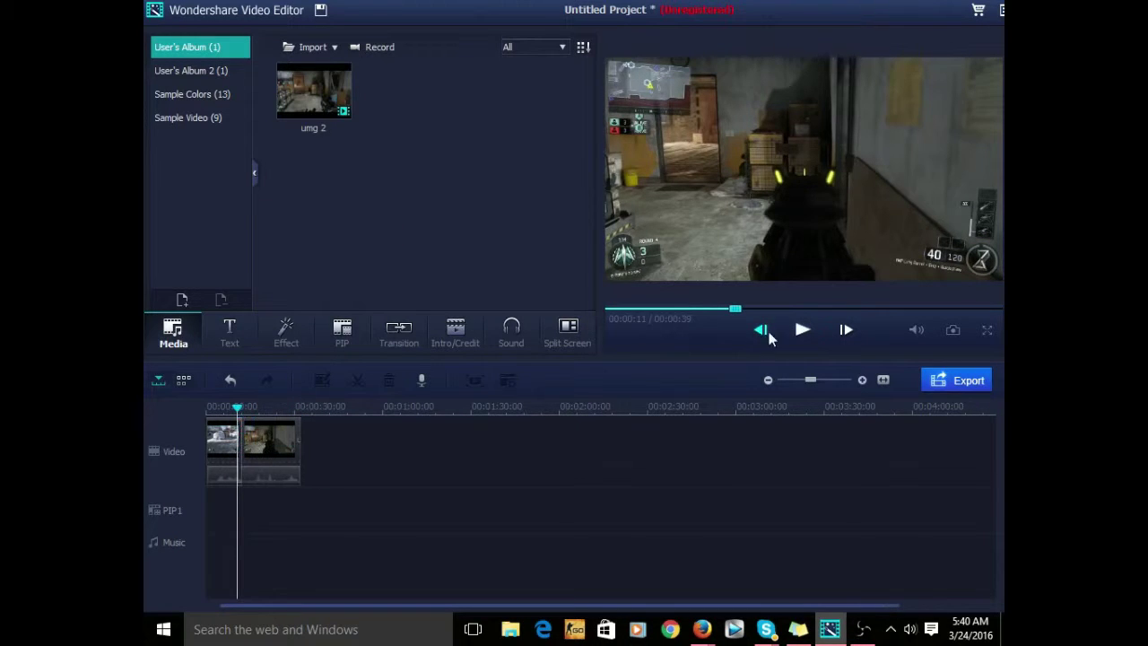
{"action": "left_click", "coordinate": [802, 329]}
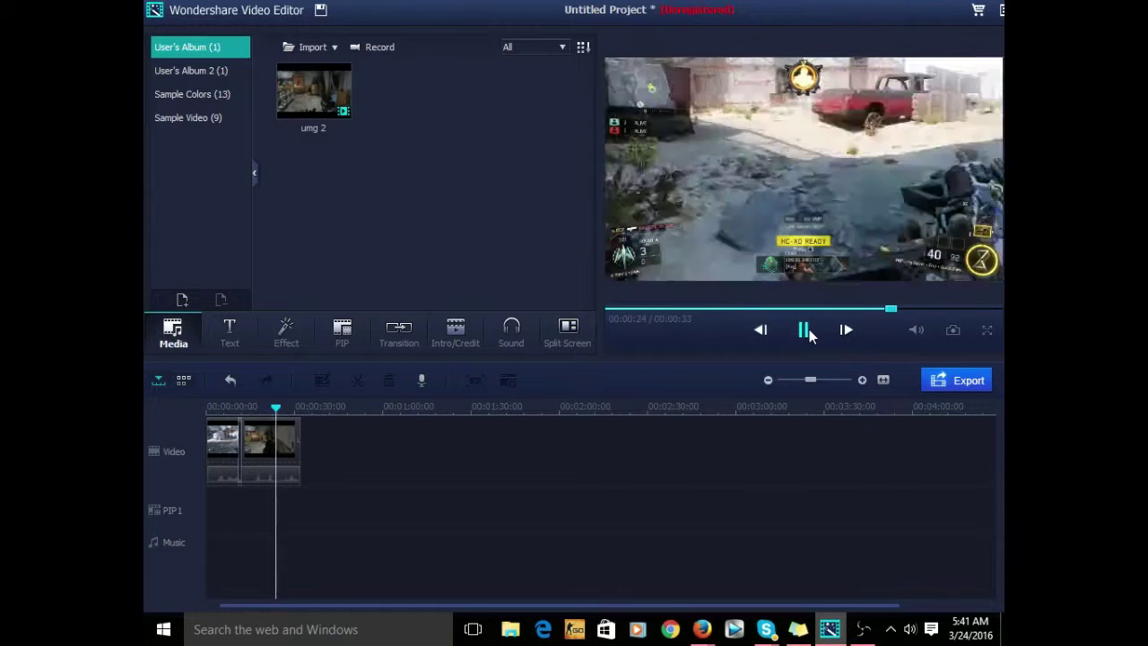
Remove the short unwanted section from the end of the umg 2 clip on the video track
{"action": "left_click", "coordinate": [860, 629]}
{"action": "left_click", "coordinate": [860, 629]}
{"action": "right_click", "coordinate": [296, 461]}
{"action": "left_click", "coordinate": [305, 451]}
Remove umg 2 from the user album and import umg 3.MP4 from the Videos folder
{"action": "right_click", "coordinate": [316, 106]}
{"action": "left_click", "coordinate": [397, 215]}
{"action": "left_click", "coordinate": [397, 215]}
{"action": "scroll", "coordinate": [790, 309], "scroll_direction": "down", "scroll_amount": 1}
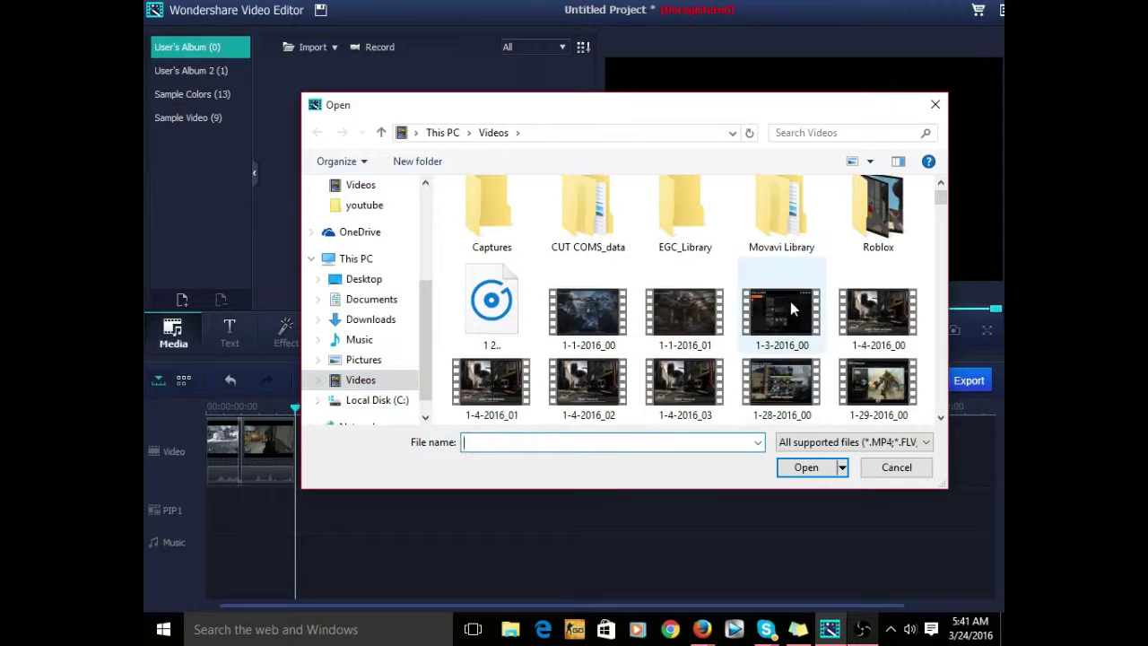
{"action": "type", "text": "umg 3.MP4"}
{"action": "left_click", "coordinate": [806, 467]}
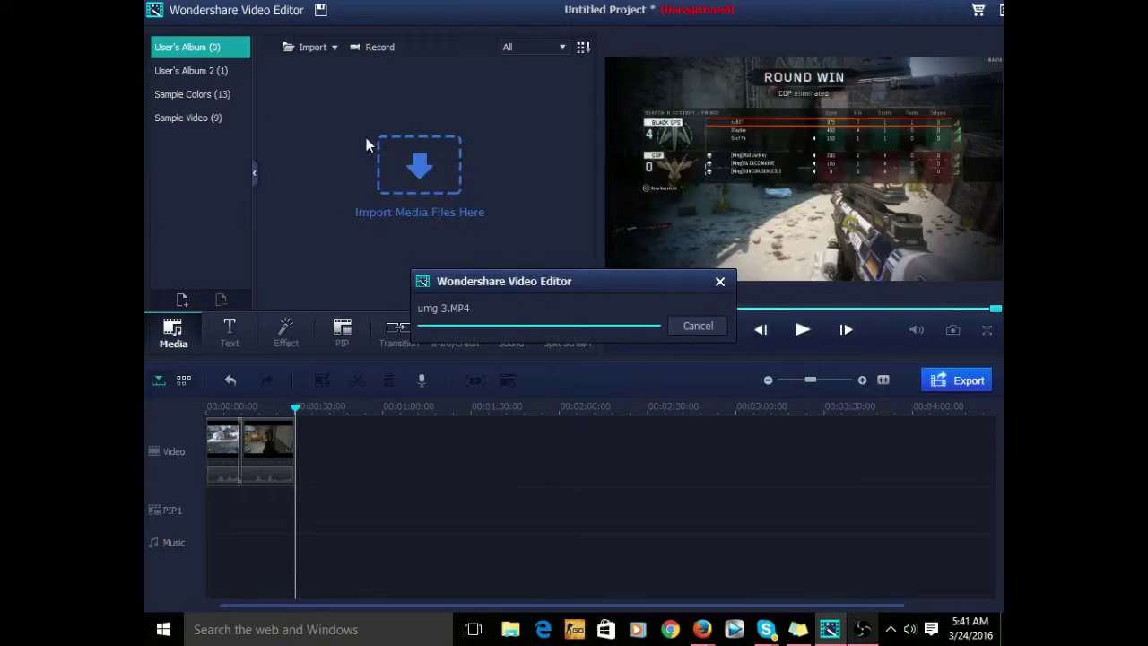
Add the umg 3 clip to the end of the video track and trim off its opening section
{"action": "left_click_drag", "start_coordinate": [349, 445], "coordinate": [350, 446]}
{"action": "left_click", "coordinate": [803, 330]}
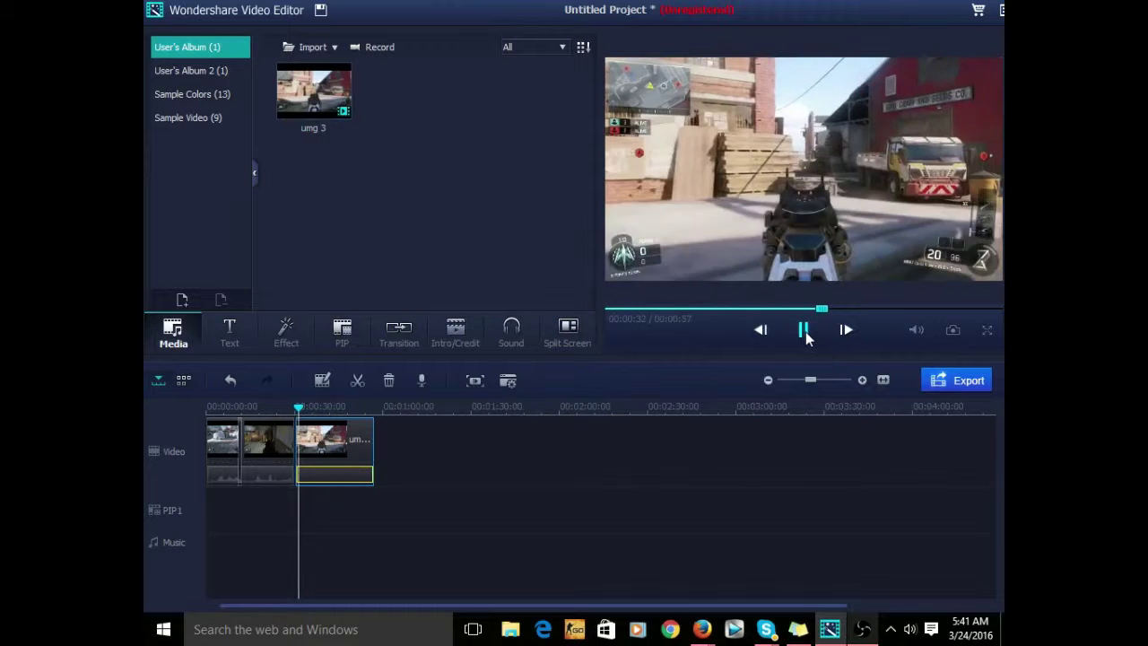
{"action": "left_click", "coordinate": [804, 330]}
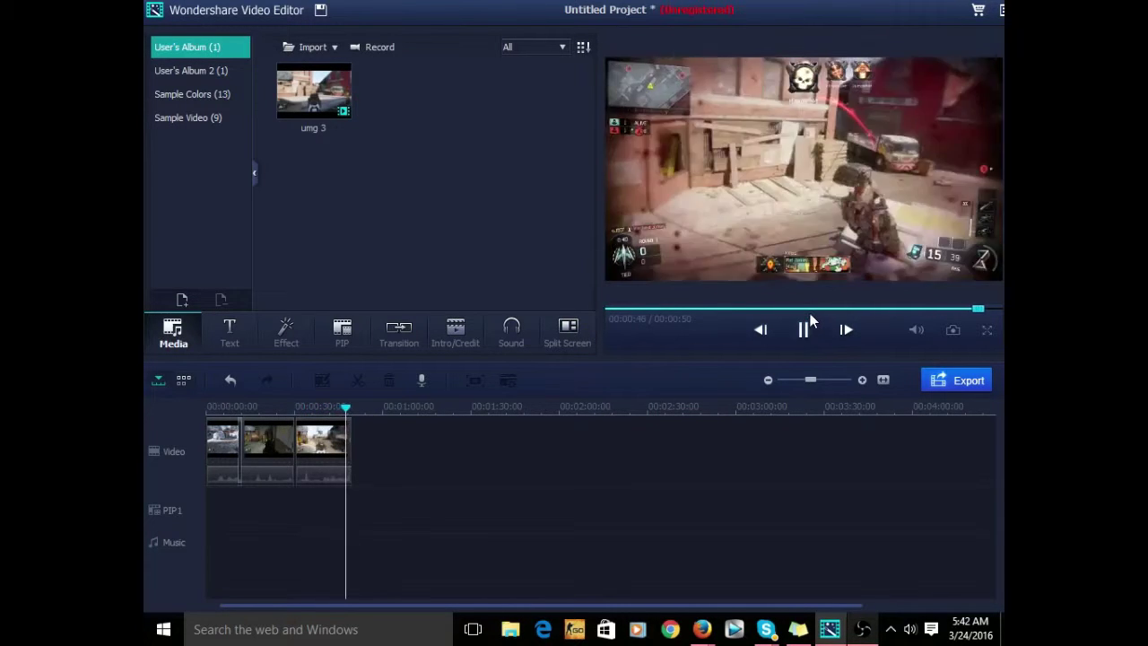
Replace umg 3 in the user album with umg4.MP4 and place the new clip at the end of the video track
{"action": "right_click", "coordinate": [328, 94]}
{"action": "left_click", "coordinate": [407, 199]}
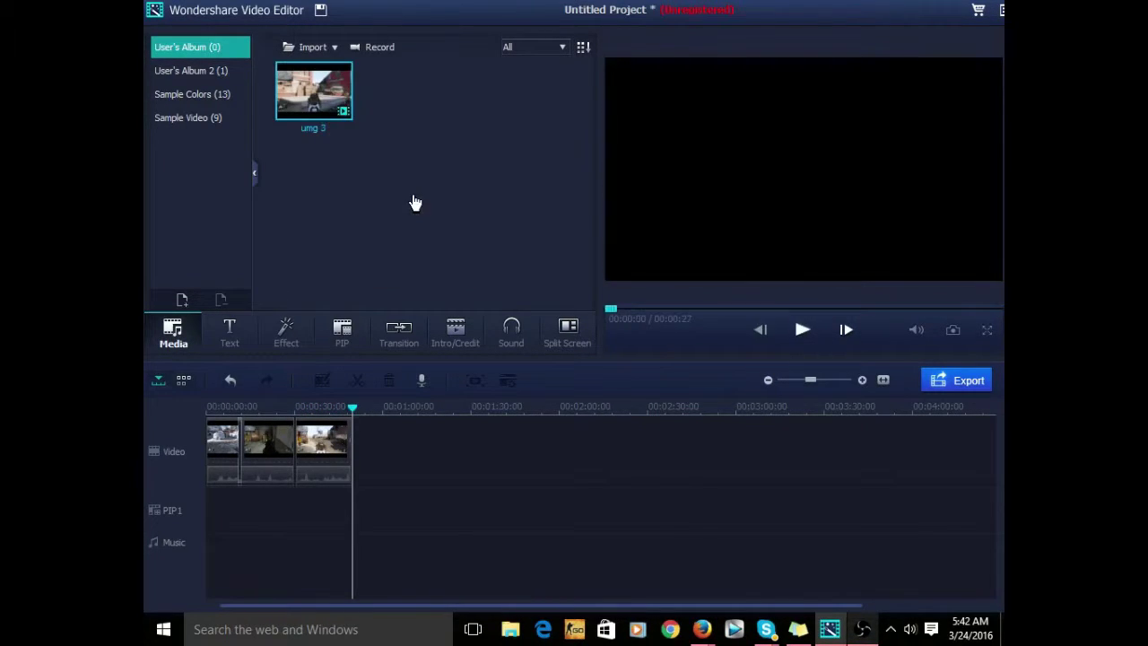
{"action": "left_click", "coordinate": [415, 202]}
{"action": "type", "text": "umg4.MP4"}
{"action": "left_click", "coordinate": [529, 380]}
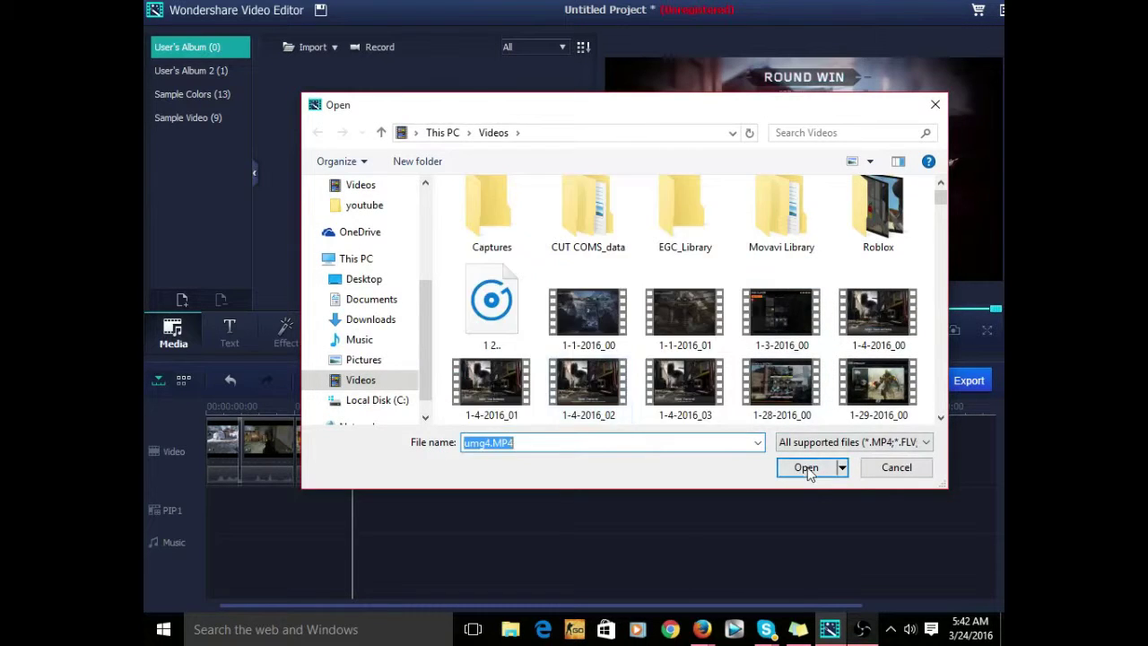
{"action": "left_click", "coordinate": [806, 467]}
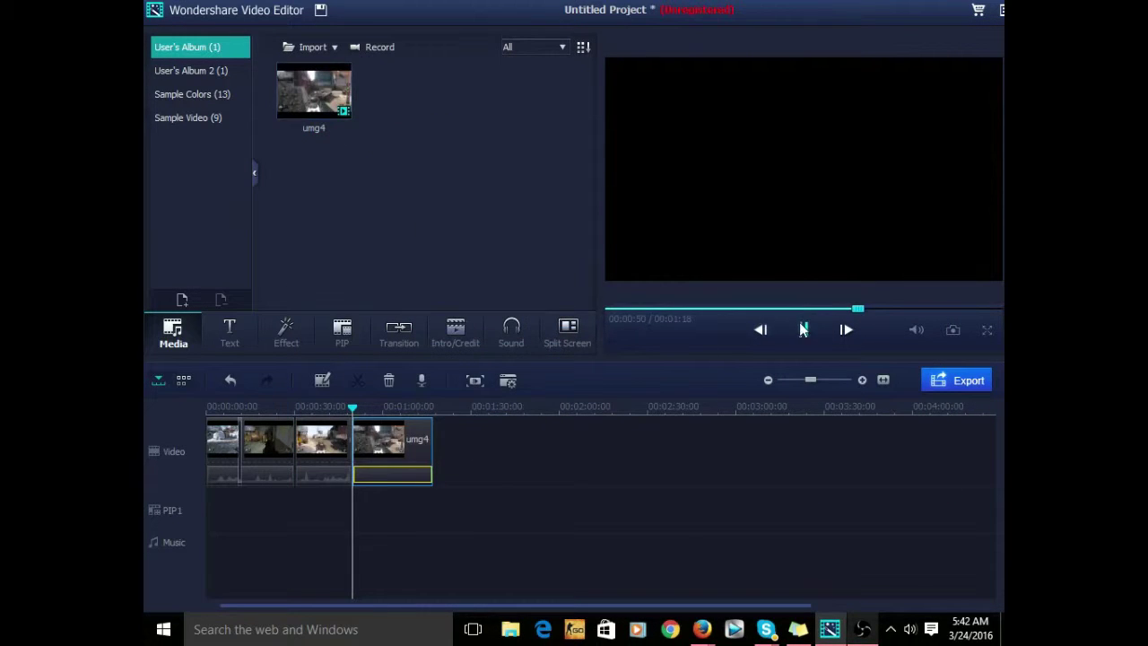
Play the umg4 clip and cut off its opening section
{"action": "left_click", "coordinate": [803, 330]}
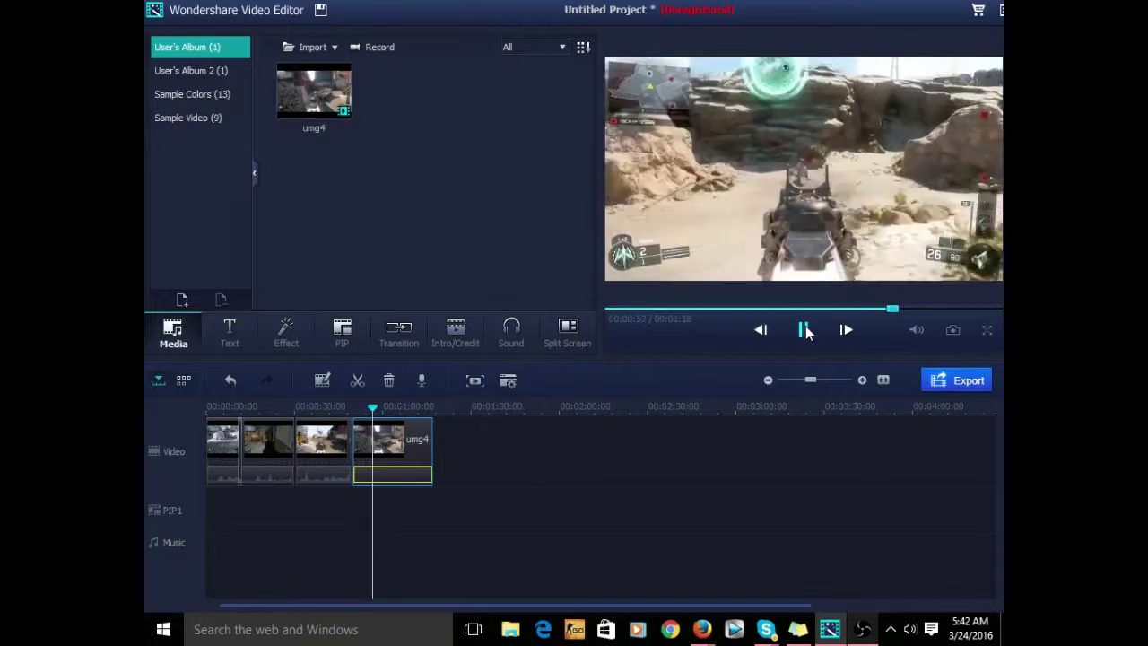
{"action": "left_click", "coordinate": [805, 330]}
{"action": "key", "text": "space"}
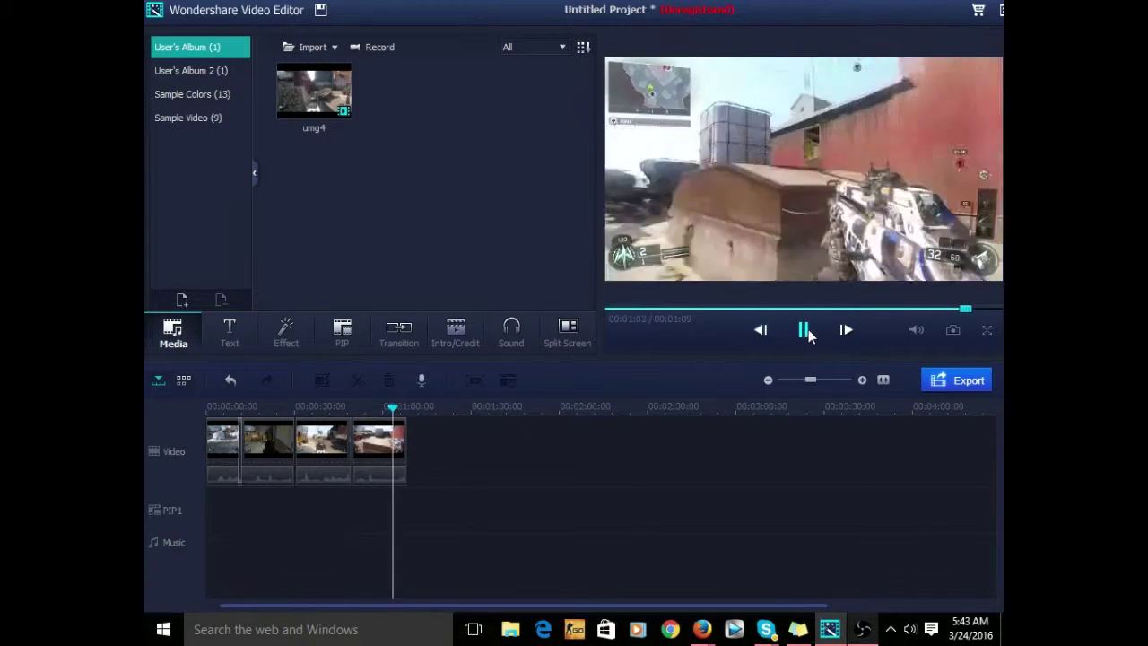
Split the umg4 clip at about 1:07 and slow its final section to 0.20 X speed
{"action": "left_click", "coordinate": [402, 408]}
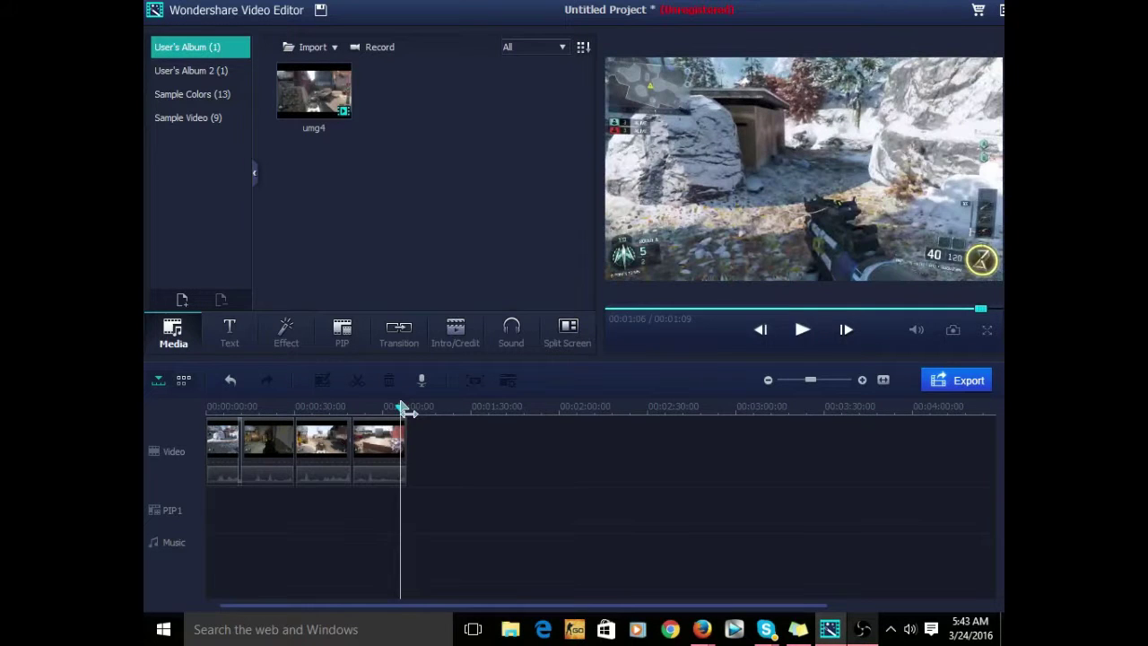
{"action": "left_click", "coordinate": [804, 332]}
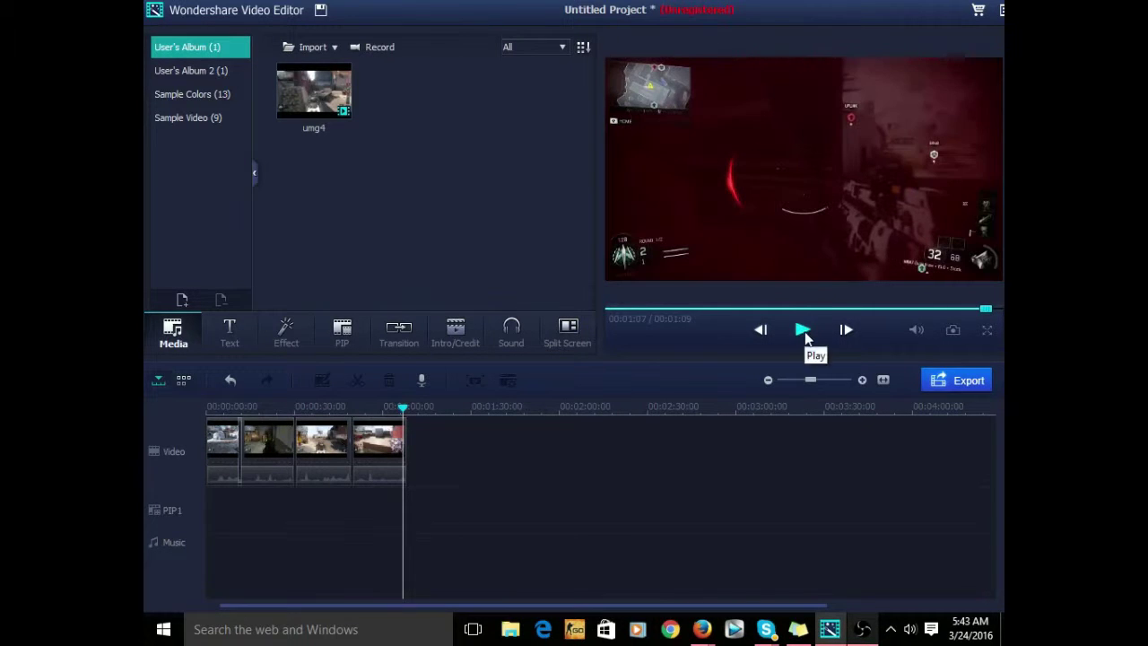
{"action": "right_click", "coordinate": [402, 443]}
{"action": "left_click", "coordinate": [427, 278]}
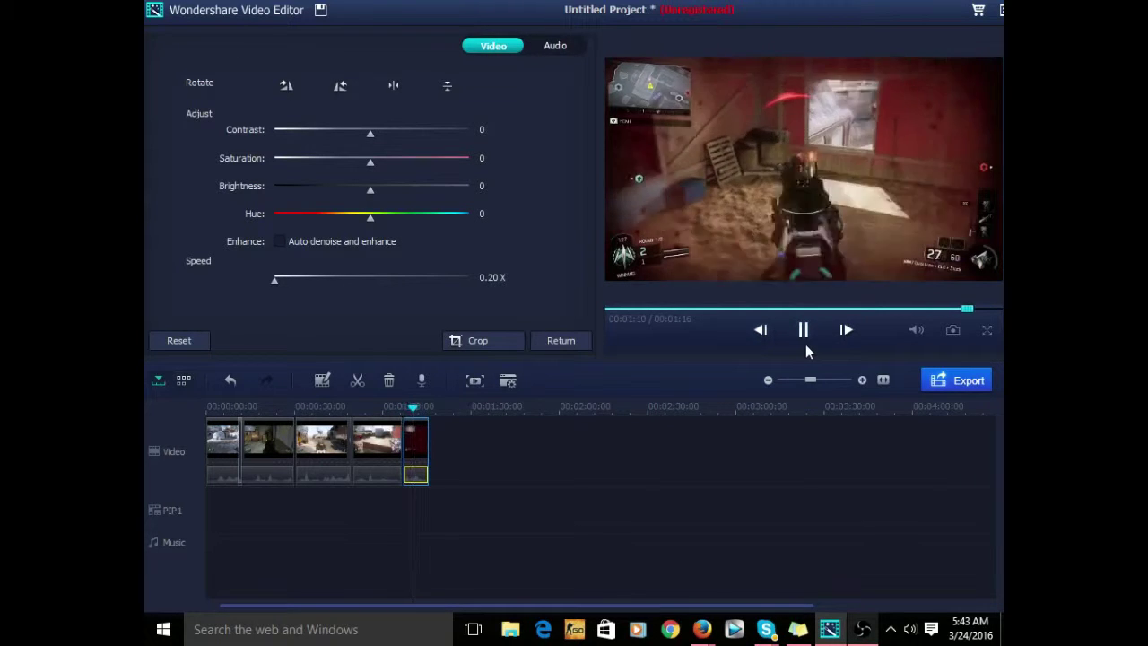
{"action": "left_click", "coordinate": [862, 628]}
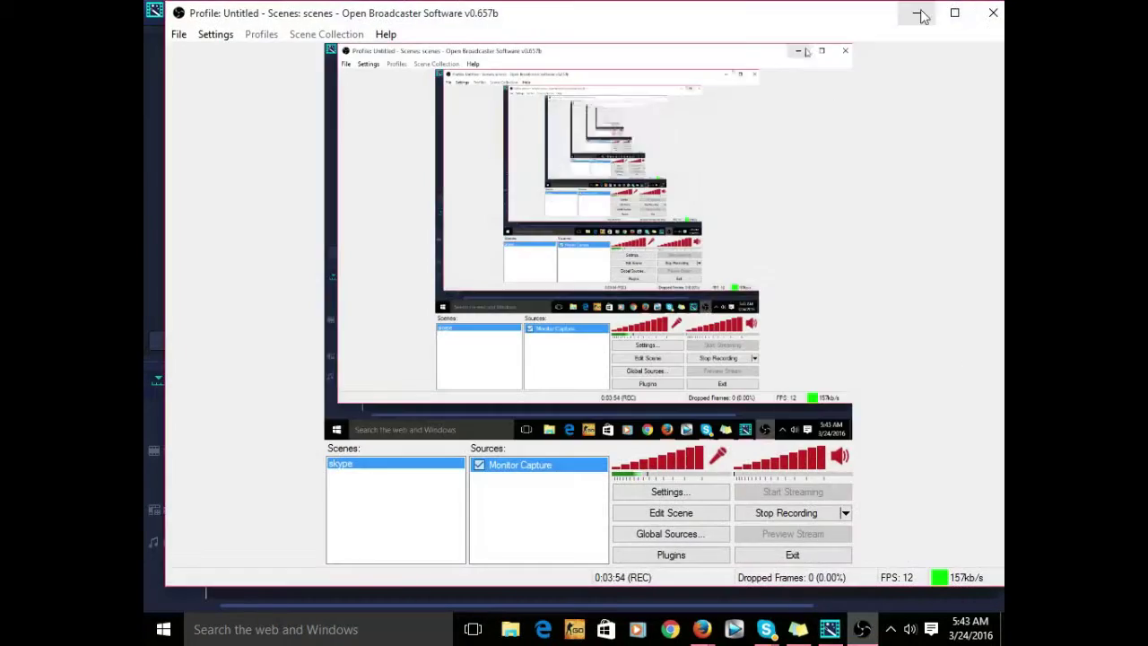
{"action": "left_click", "coordinate": [916, 12]}
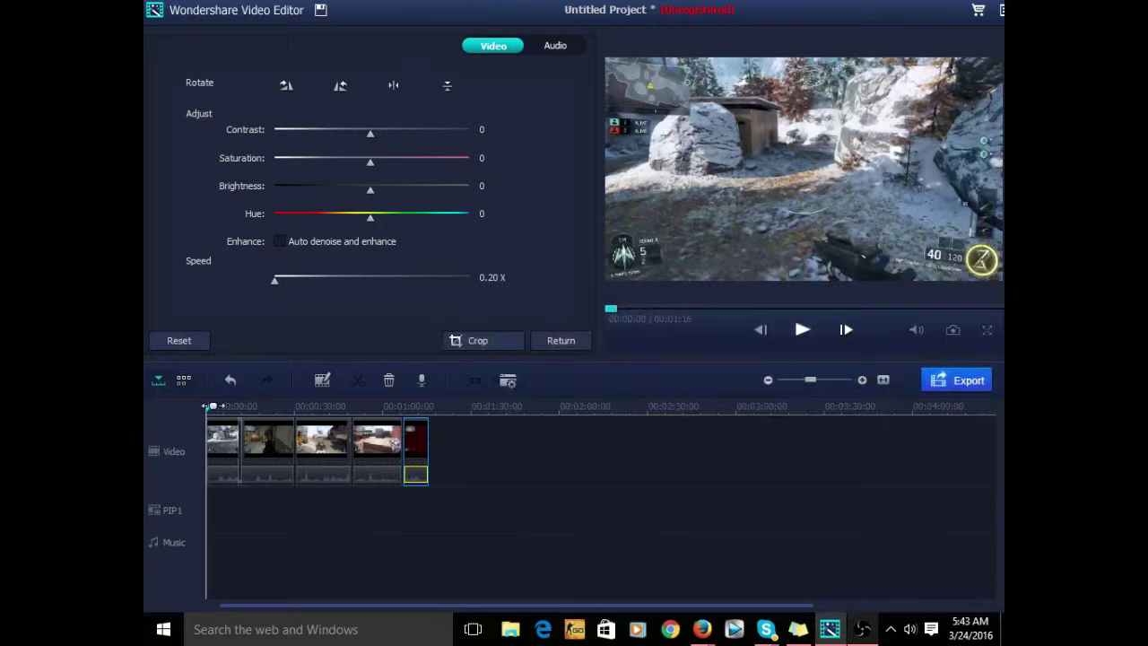
{"action": "left_click", "coordinate": [565, 345]}
Apply the Col_merge transition to the end of the slowed section, then return to the media library
{"action": "left_click", "coordinate": [398, 334]}
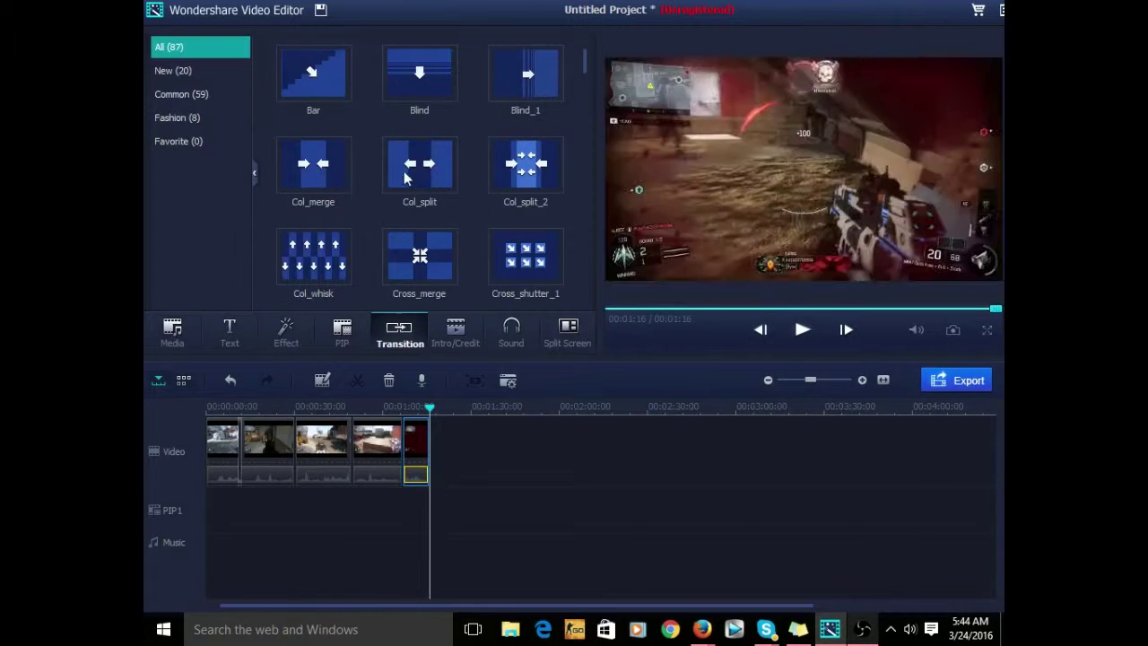
{"action": "left_click", "coordinate": [311, 165]}
{"action": "double_click", "coordinate": [313, 165]}
{"action": "left_click_drag", "start_coordinate": [313, 165], "coordinate": [425, 444]}
{"action": "left_click", "coordinate": [172, 333]}
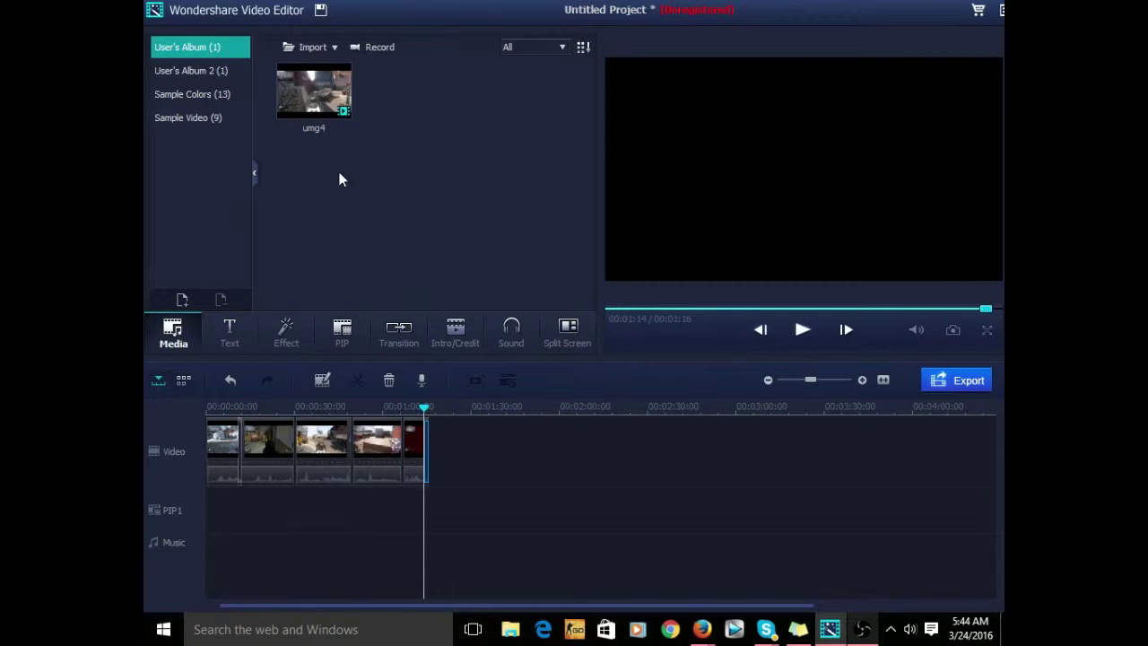
Replace umg4 in the user album with umg5.MP4 and place the new clip at the end of the video track
{"action": "right_click", "coordinate": [328, 95]}
{"action": "left_click", "coordinate": [384, 207]}
{"action": "left_click", "coordinate": [415, 190]}
{"action": "type", "text": "umg"}
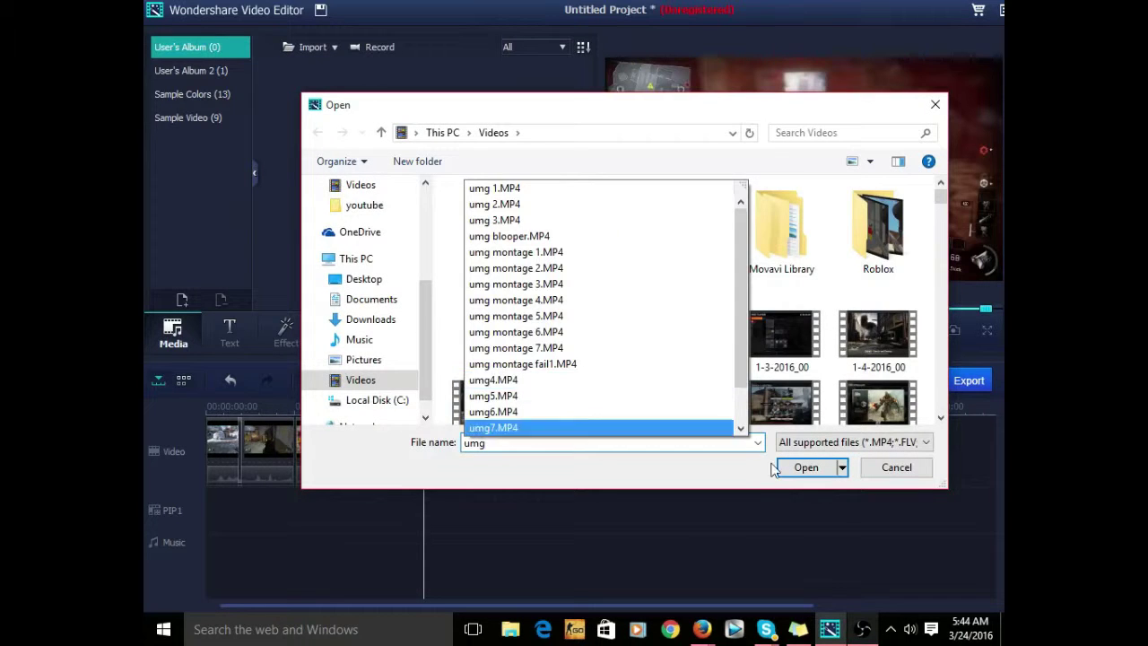
{"action": "left_click", "coordinate": [582, 395]}
{"action": "left_click", "coordinate": [806, 468]}
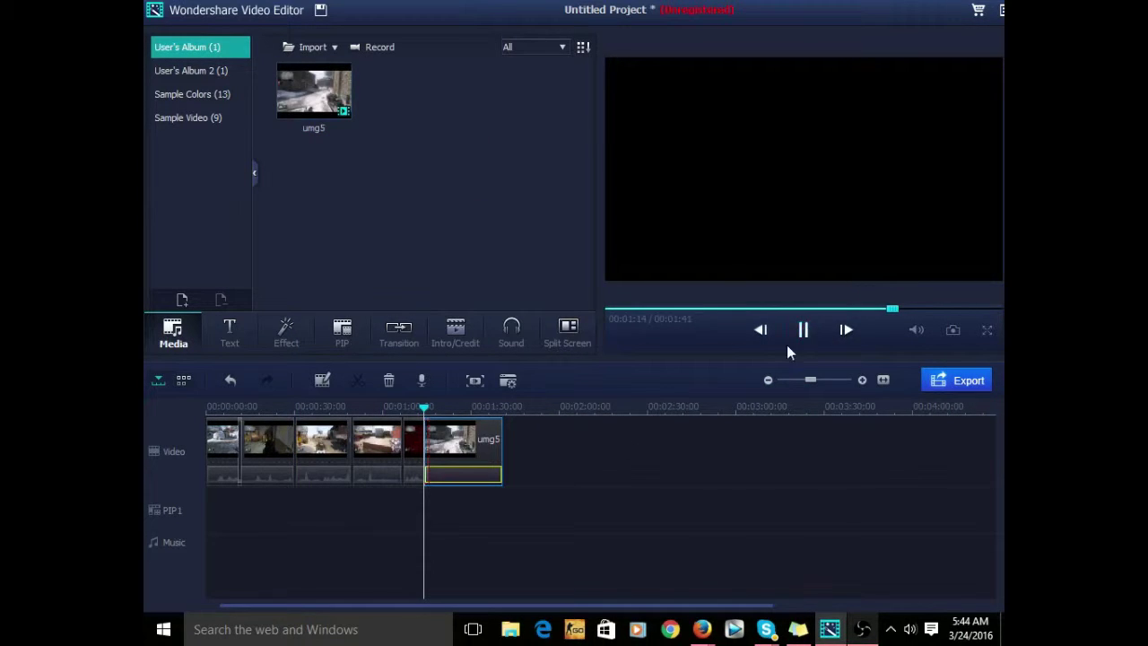
Mute the umg5 clip, then split it at the playhead and delete its opening section
{"action": "right_click", "coordinate": [441, 429]}
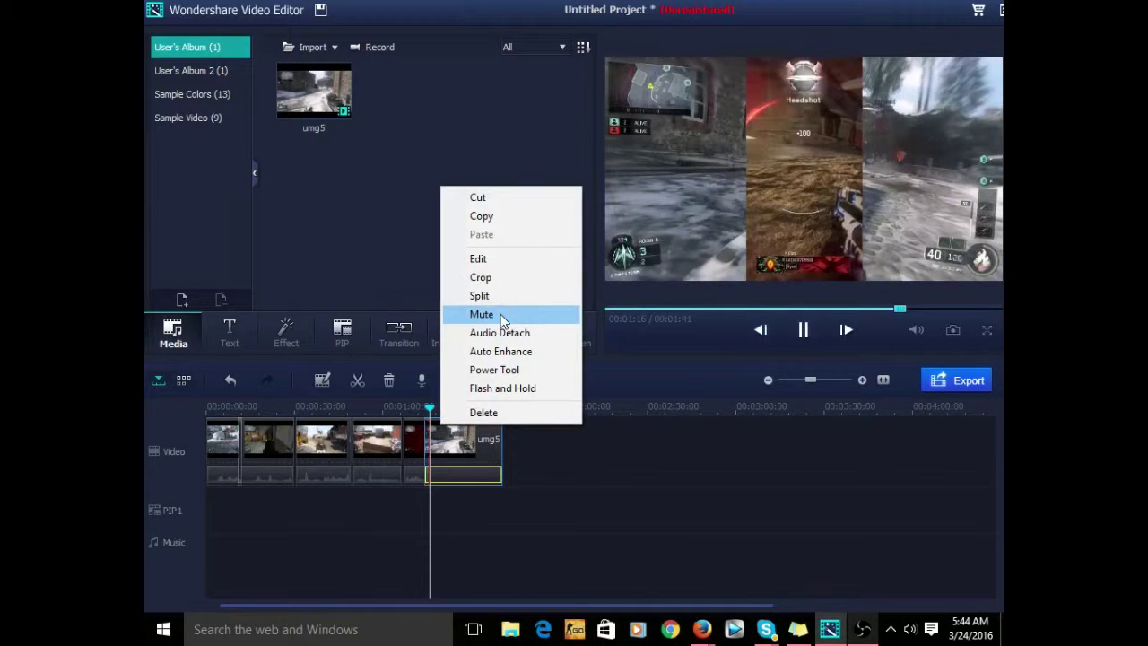
{"action": "left_click", "coordinate": [500, 315]}
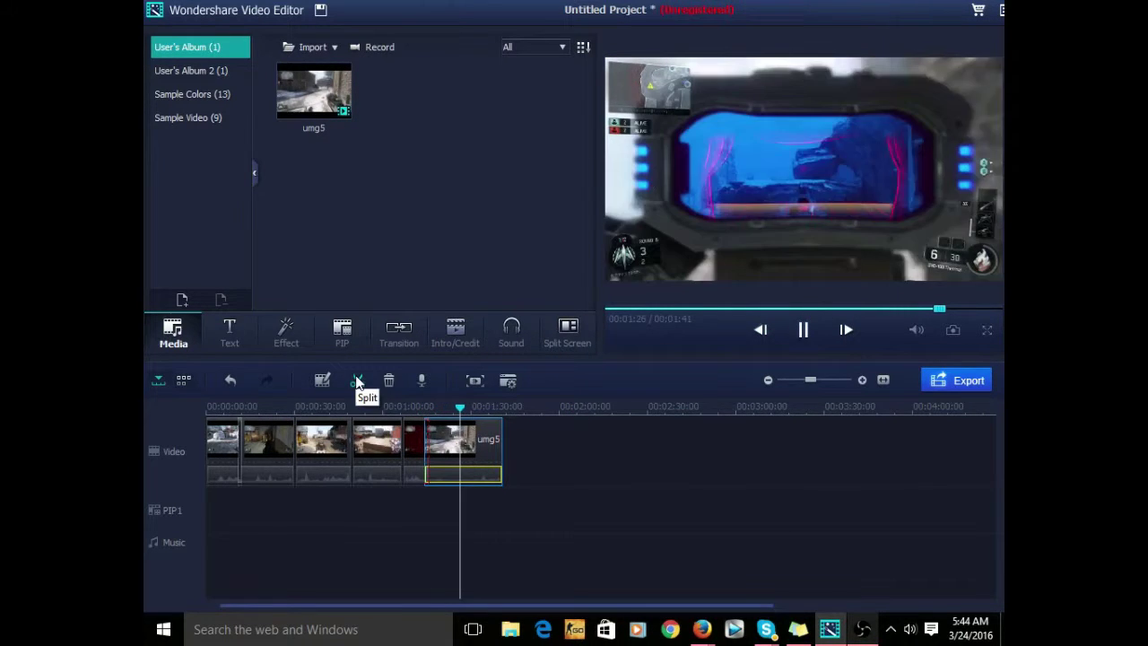
{"action": "left_click", "coordinate": [357, 382]}
{"action": "right_click", "coordinate": [460, 448]}
{"action": "left_click", "coordinate": [626, 431]}
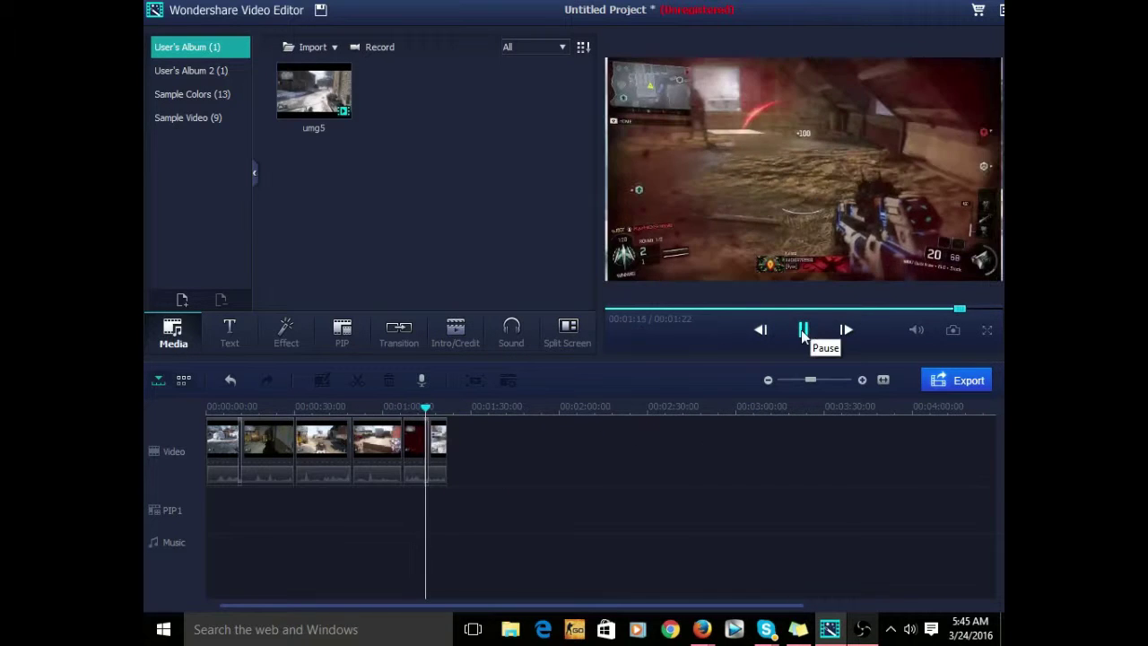
{"action": "key", "text": "alt+Tab"}
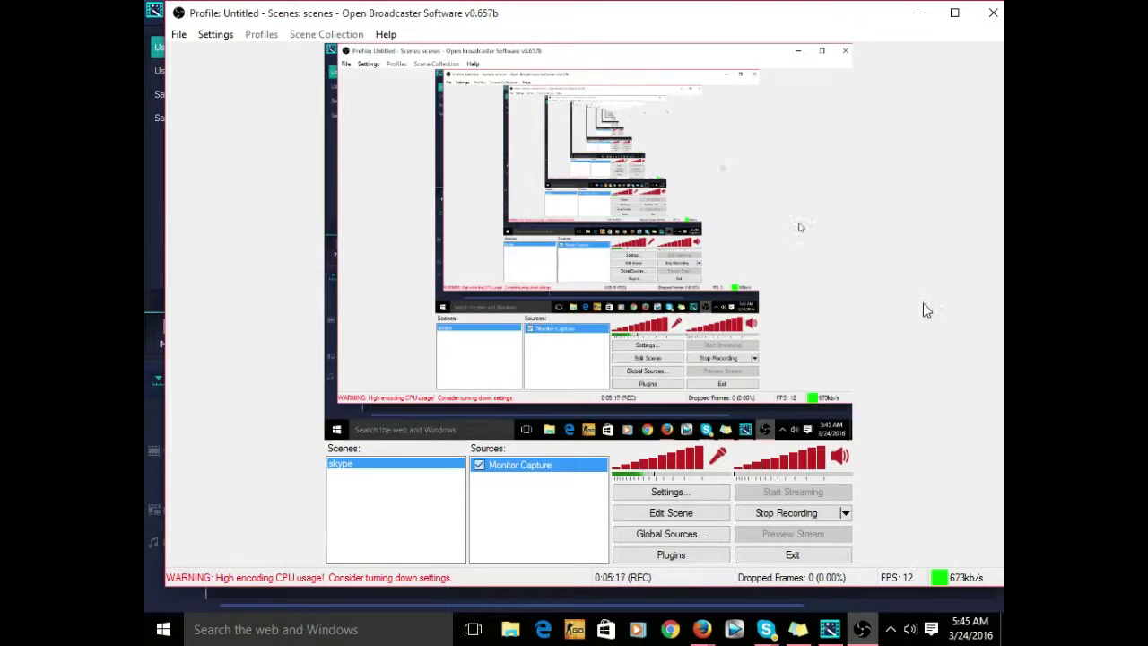
{"action": "left_click", "coordinate": [916, 12]}
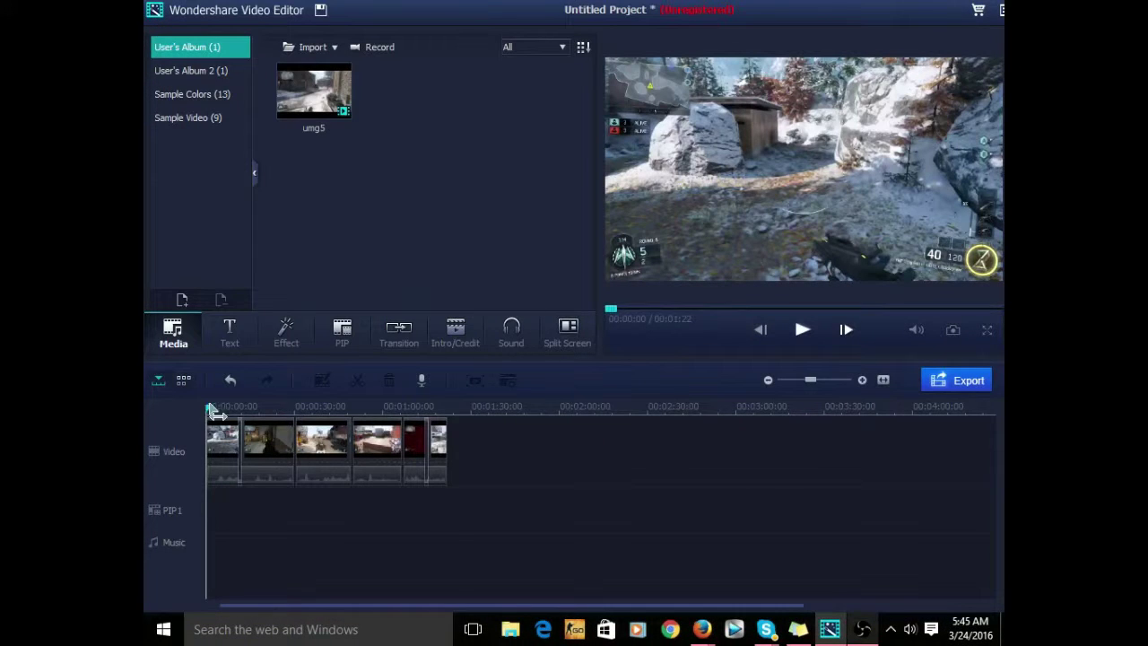
Replace umg5 in the user album with umg6 and add the new clip to the end of the video track
{"action": "left_click", "coordinate": [331, 104]}
{"action": "key", "text": "Delete"}
{"action": "left_click", "coordinate": [411, 185]}
{"action": "type", "text": "umg6"}
{"action": "left_click", "coordinate": [806, 466]}
{"action": "left_click_drag", "start_coordinate": [313, 93], "coordinate": [494, 455]}
Mute the umg6 clip and preview its opening seconds
{"action": "left_click", "coordinate": [803, 330]}
{"action": "left_click", "coordinate": [803, 332]}
{"action": "right_click", "coordinate": [490, 452]}
{"action": "left_click", "coordinate": [810, 331]}
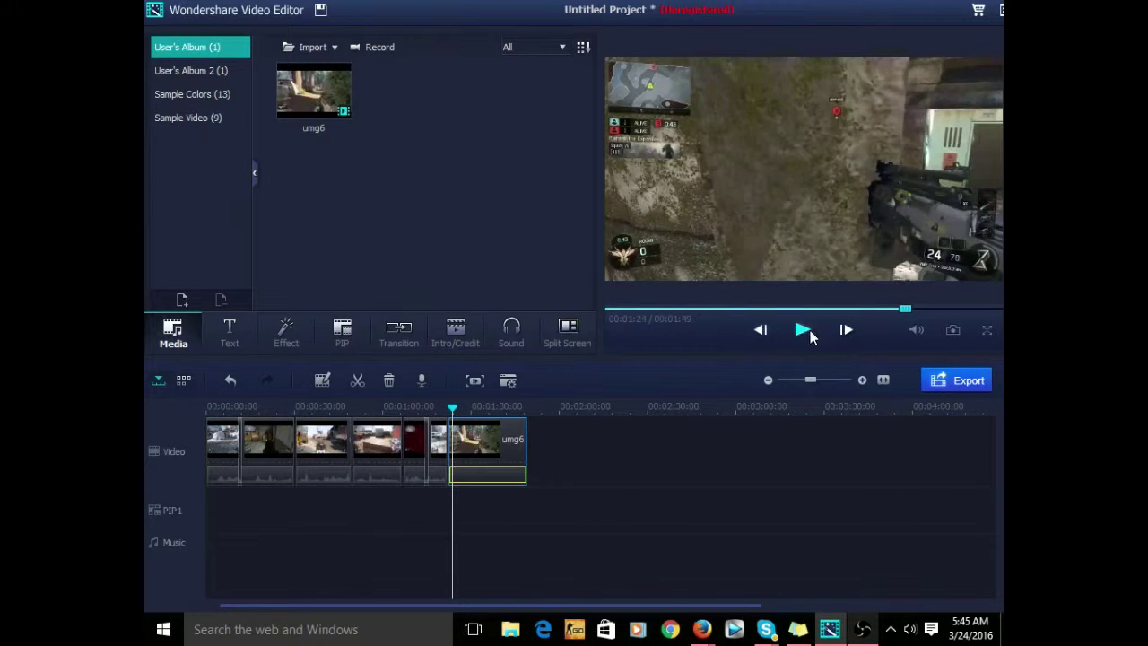
Split off the short opening section of the umg6 clip, delete it and play the remaining footage
{"action": "left_click", "coordinate": [807, 331]}
{"action": "left_click", "coordinate": [802, 330]}
{"action": "right_click", "coordinate": [460, 448]}
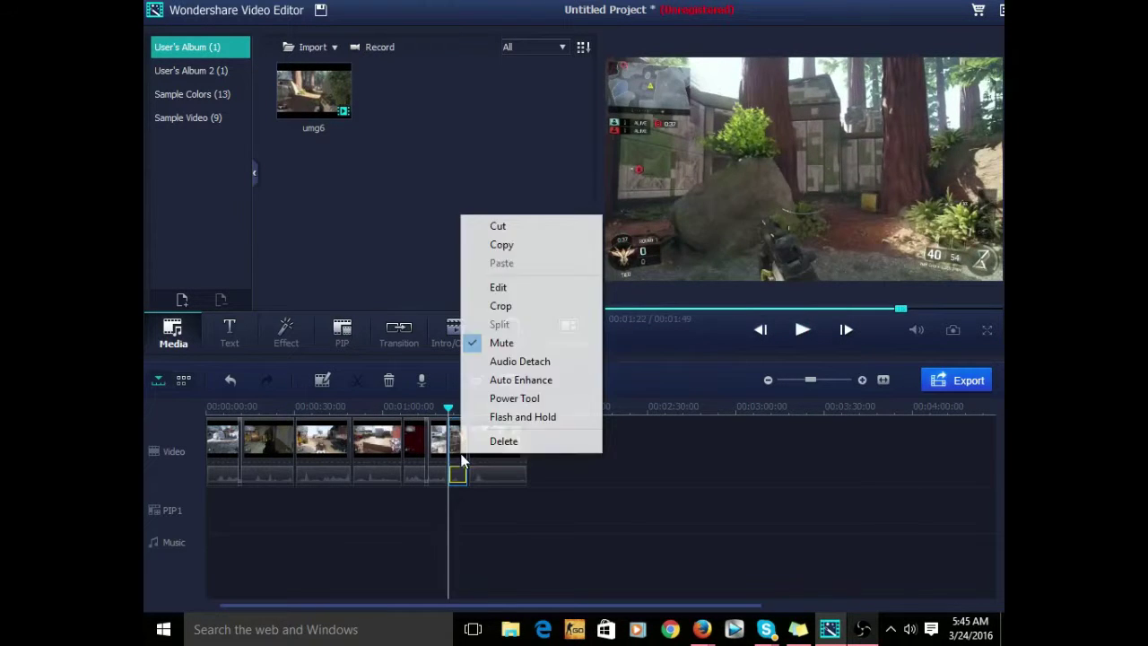
{"action": "left_click", "coordinate": [503, 441]}
{"action": "left_click", "coordinate": [803, 329]}
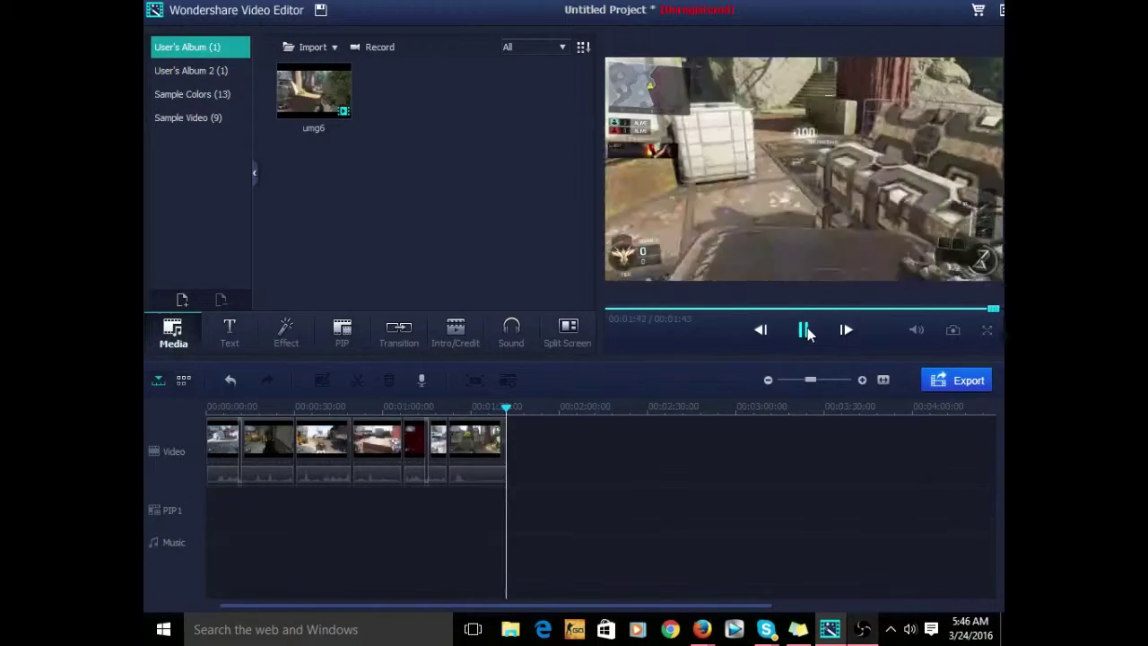
{"action": "left_click", "coordinate": [209, 410]}
Replace umg6 in the user album with umg7 and add the new clip to the end of the video track
{"action": "right_click", "coordinate": [320, 111]}
{"action": "left_click", "coordinate": [365, 184]}
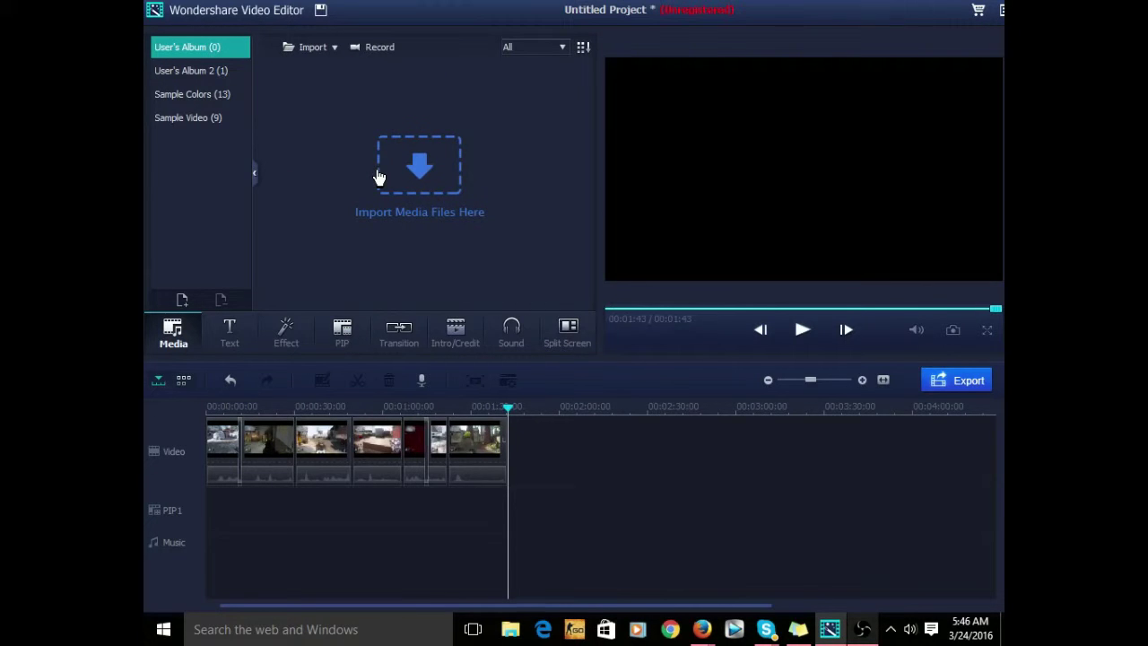
{"action": "left_click", "coordinate": [378, 176]}
{"action": "left_click", "coordinate": [495, 444]}
{"action": "type", "text": "umg7"}
{"action": "left_click", "coordinate": [810, 464]}
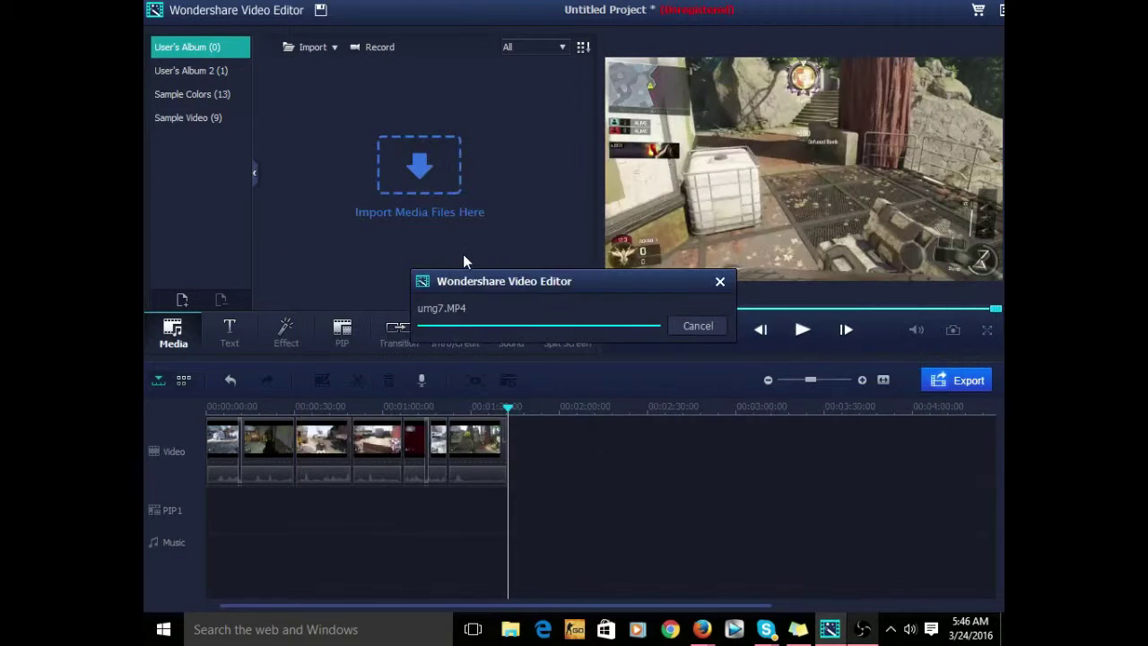
{"action": "left_click_drag", "start_coordinate": [320, 109], "coordinate": [605, 445]}
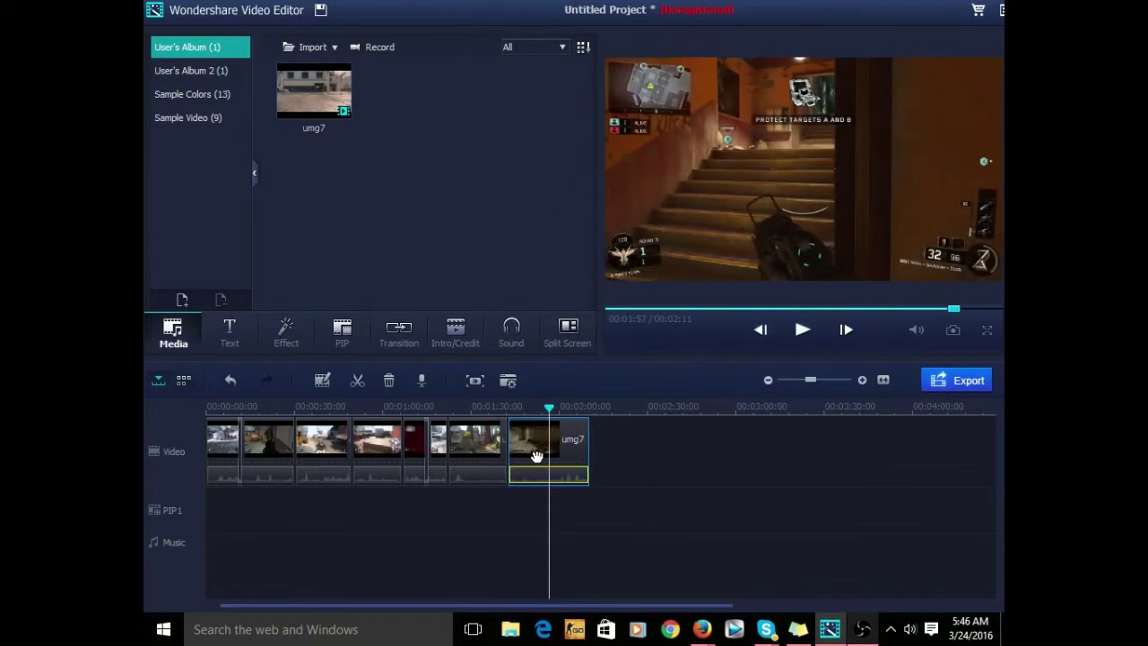
Delete the opening section of the umg7 clip, undoing a mistaken deletion on the way, and play the result
{"action": "left_click", "coordinate": [795, 332]}
{"action": "key", "text": "Delete"}
{"action": "key", "text": "ctrl+z"}
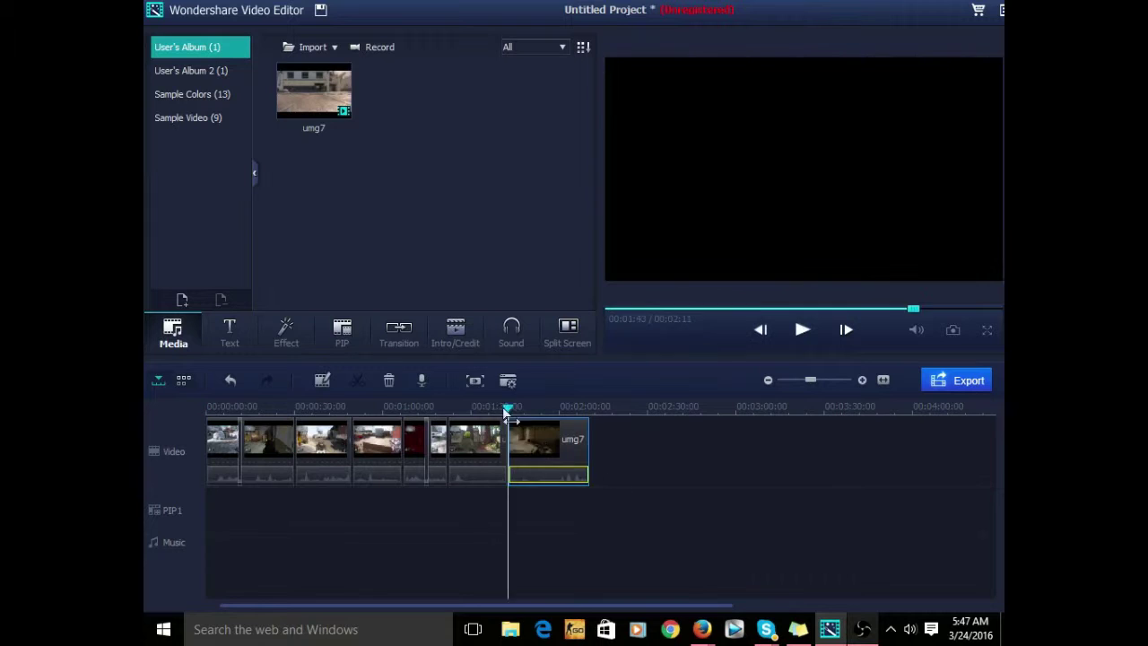
{"action": "key", "text": "Delete"}
{"action": "left_click", "coordinate": [802, 331]}
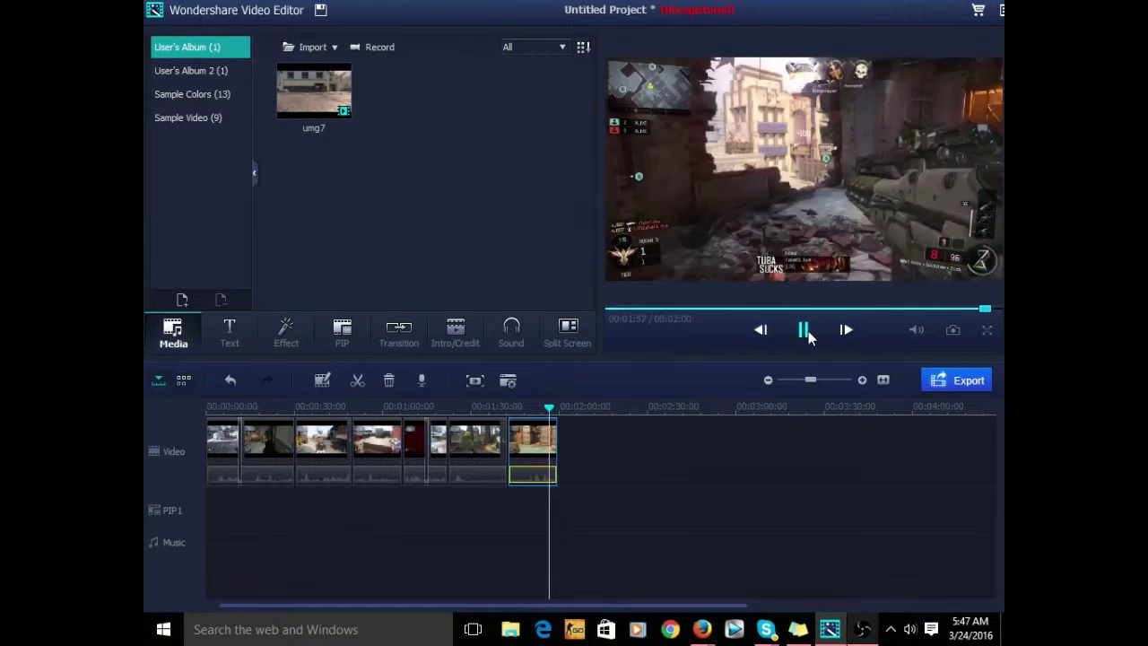
Apply the Col_split transition to the end of the umg7 clip and go back to the media library
{"action": "left_click", "coordinate": [399, 333]}
{"action": "left_click_drag", "start_coordinate": [417, 171], "coordinate": [599, 459]}
{"action": "left_click", "coordinate": [173, 333]}
Remove umg7 from the user album and import umg8 from the Videos folder
{"action": "right_click", "coordinate": [332, 109]}
{"action": "left_click", "coordinate": [363, 221]}
{"action": "left_click", "coordinate": [440, 167]}
{"action": "type", "text": "umg8"}
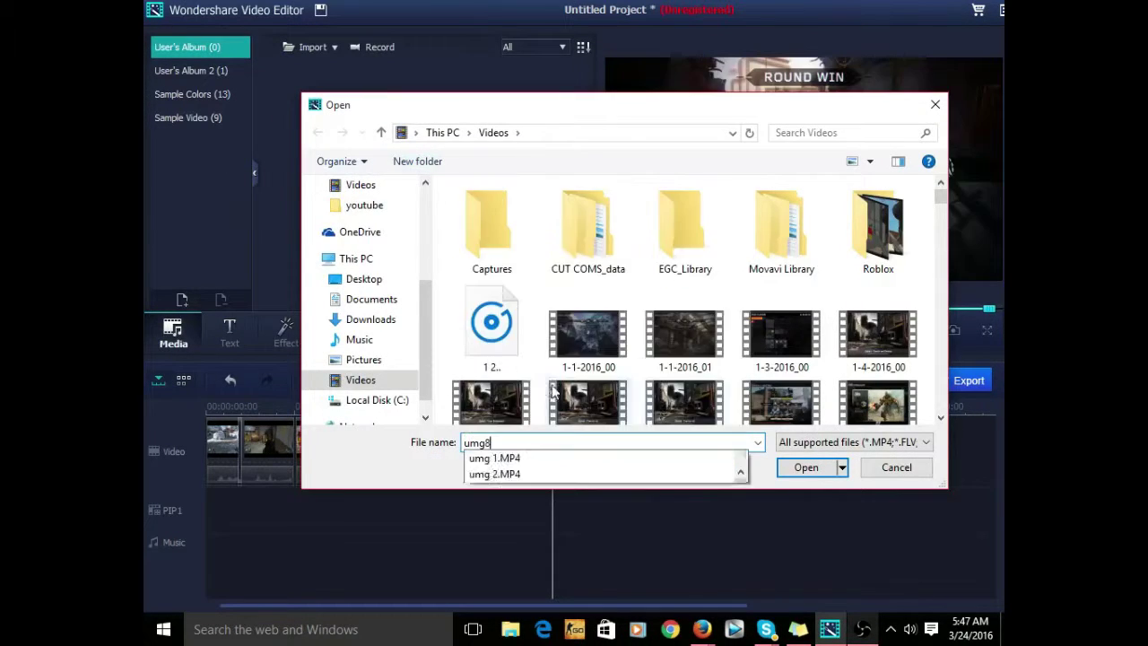
{"action": "left_click", "coordinate": [785, 466]}
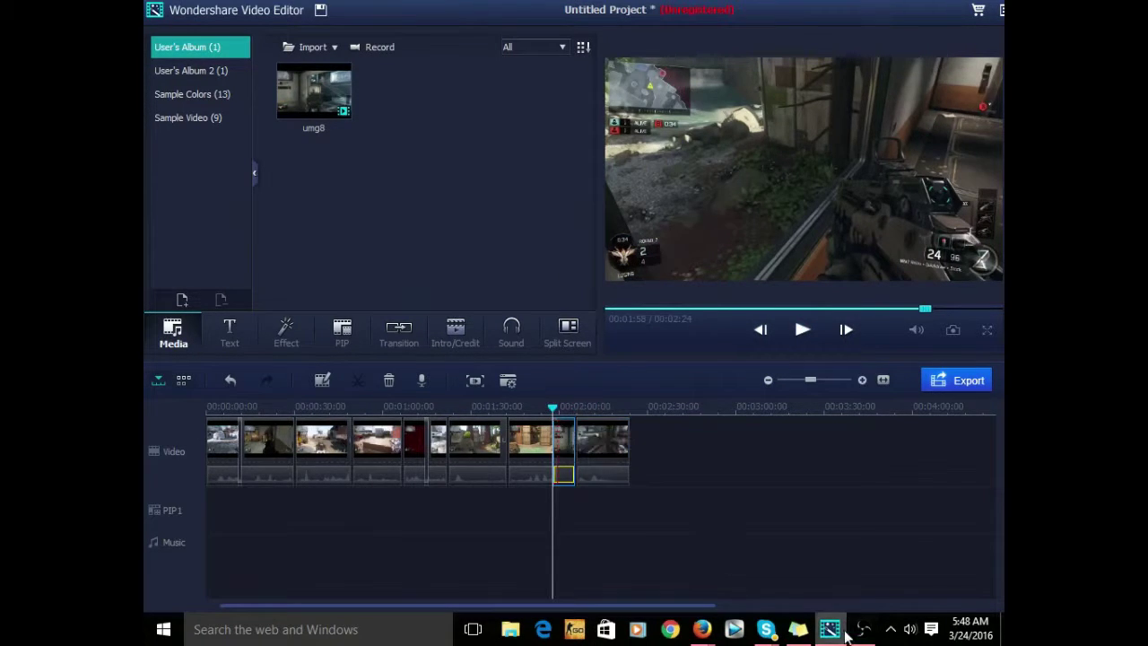
{"action": "left_click", "coordinate": [862, 628]}
{"action": "left_click", "coordinate": [917, 14]}
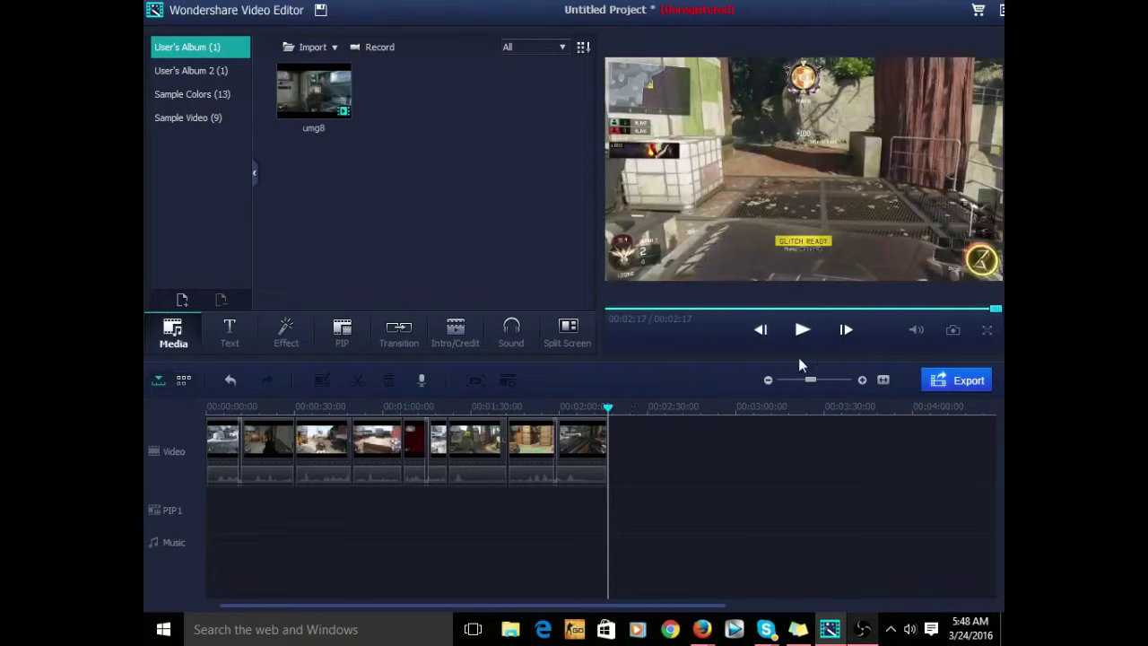
Replace umg8 in the user album with umg9 from the Videos folder and add the new clip to the end of the video track
{"action": "right_click", "coordinate": [330, 96]}
{"action": "left_click", "coordinate": [383, 180]}
{"action": "left_click", "coordinate": [395, 176]}
{"action": "left_click", "coordinate": [569, 441]}
{"action": "type", "text": "umg"}
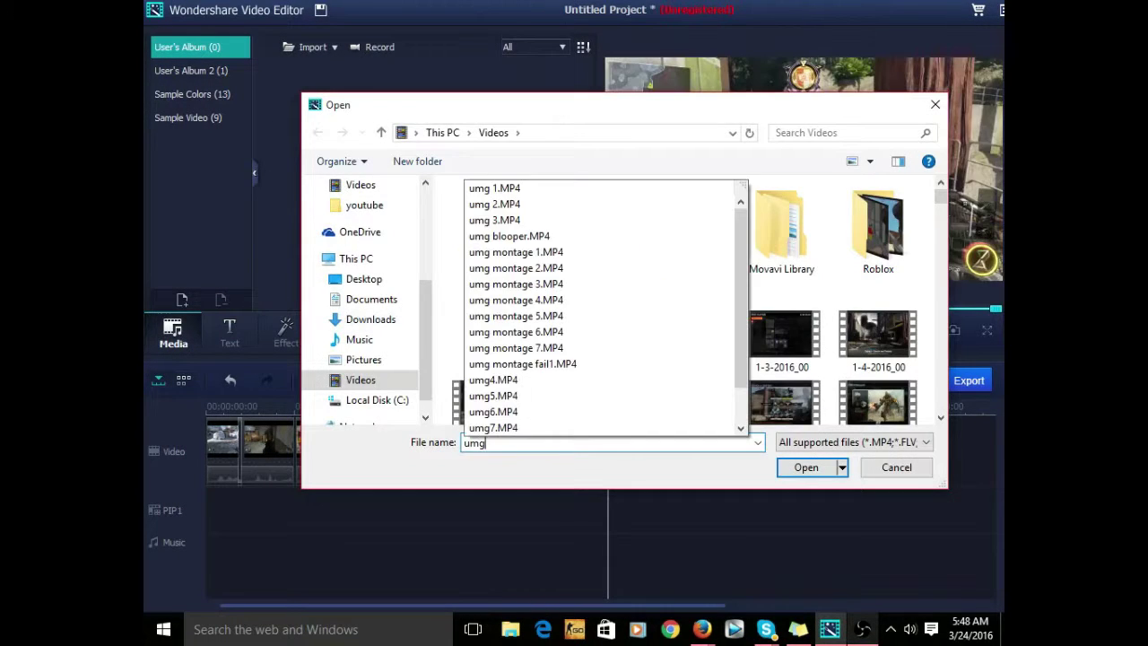
{"action": "type", "text": "9"}
{"action": "key", "text": "Return"}
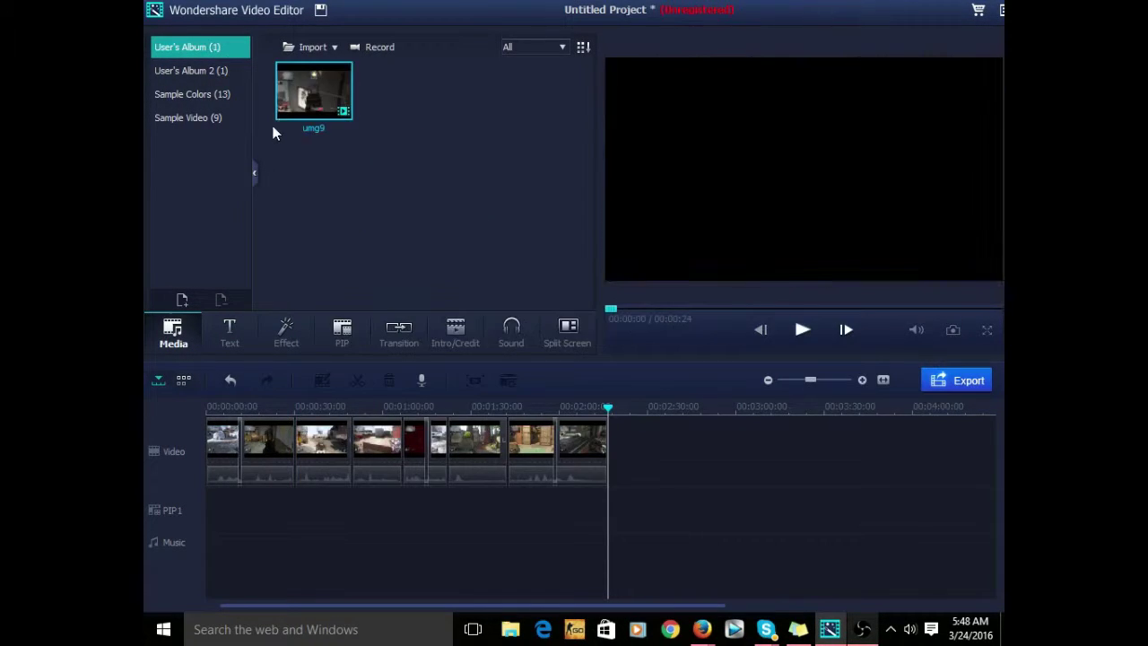
{"action": "left_click_drag", "start_coordinate": [578, 271], "coordinate": [690, 447]}
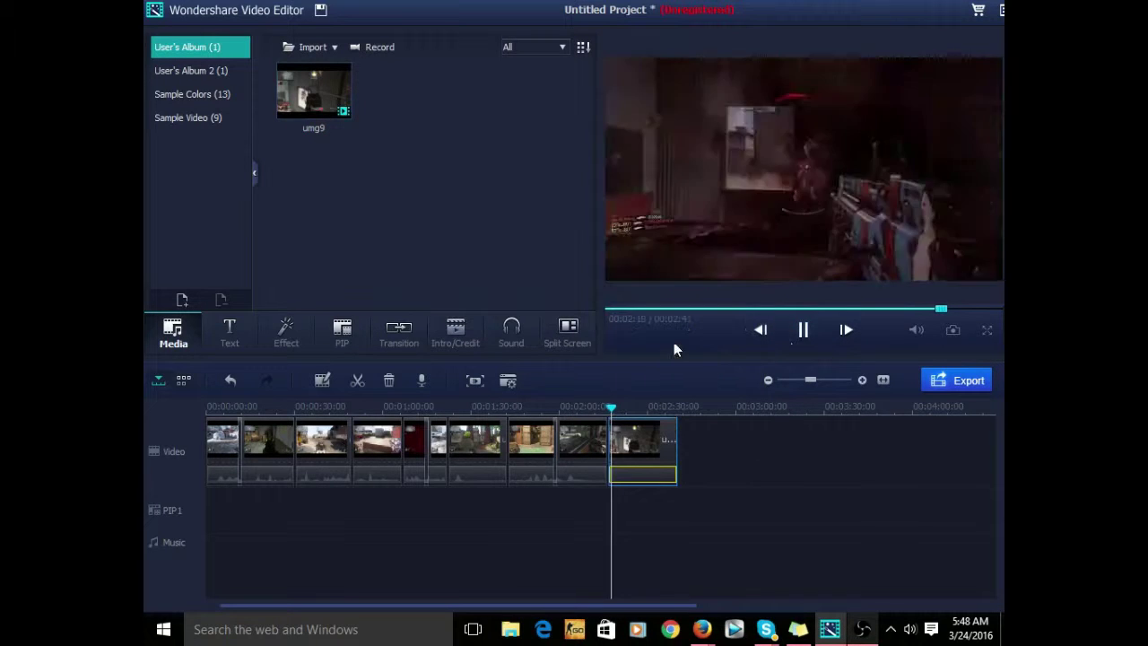
Trim the umg9 clip at its start and end, and remove umg9 from the user album
{"action": "left_click", "coordinate": [803, 330]}
{"action": "right_click", "coordinate": [621, 452]}
{"action": "left_click", "coordinate": [650, 430]}
{"action": "left_click", "coordinate": [803, 330]}
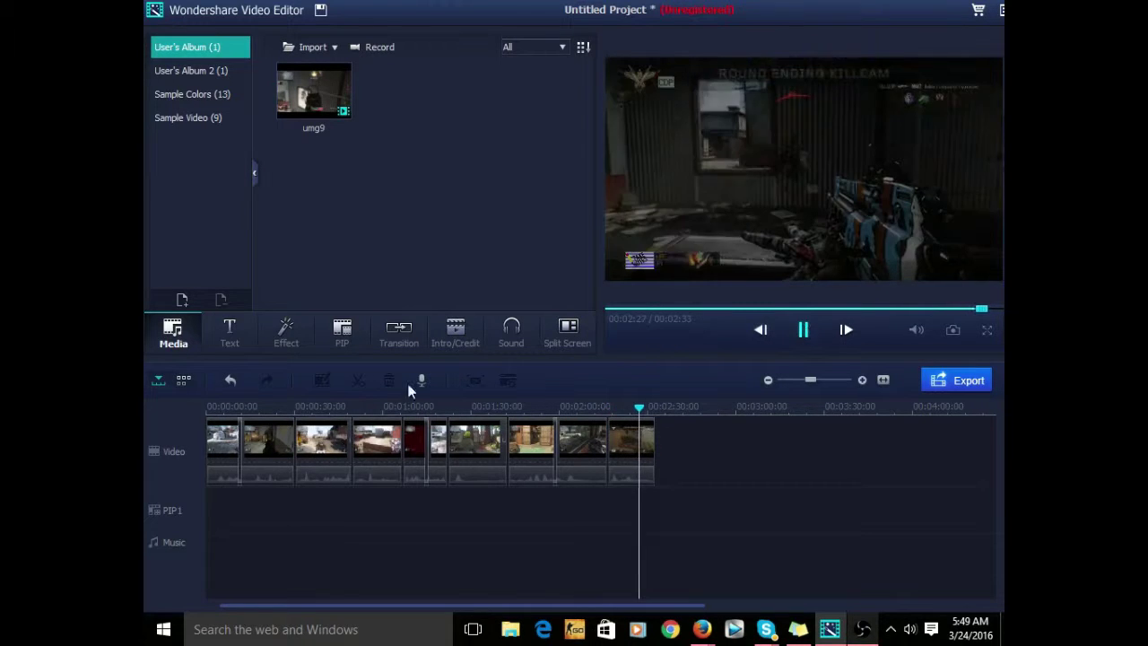
{"action": "right_click", "coordinate": [324, 100]}
{"action": "left_click", "coordinate": [391, 208]}
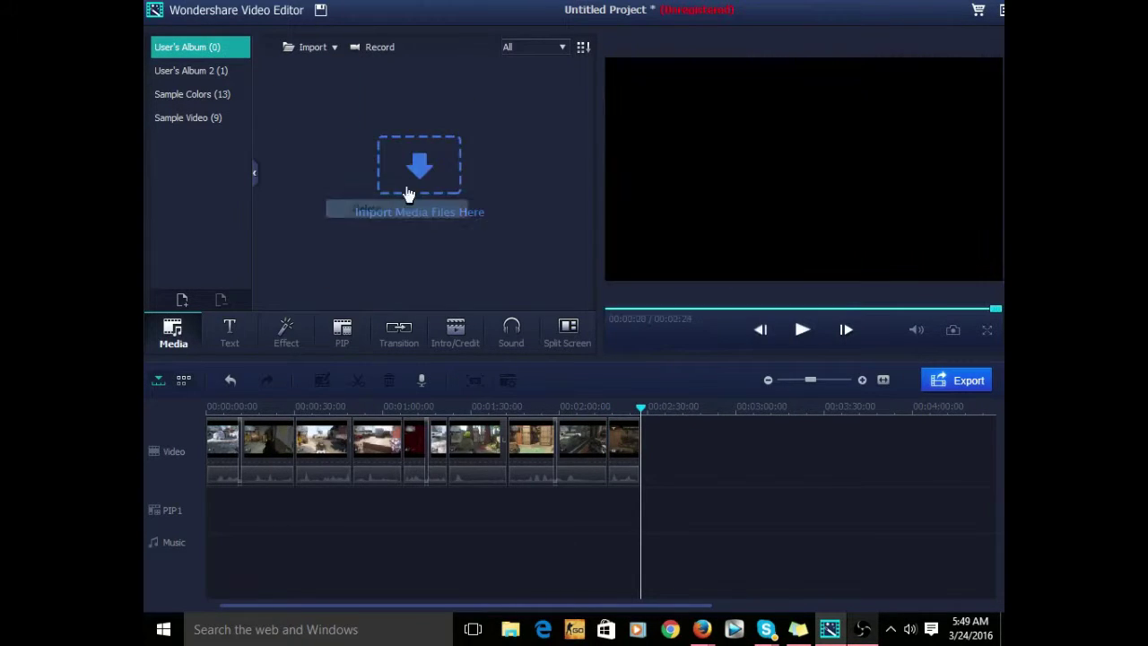
{"action": "left_click", "coordinate": [406, 188]}
{"action": "key", "text": "BackSpace"}
{"action": "scroll", "coordinate": [595, 389], "scroll_direction": "up", "scroll_amount": 1}
{"action": "scroll", "coordinate": [594, 389], "scroll_direction": "down", "scroll_amount": 1}
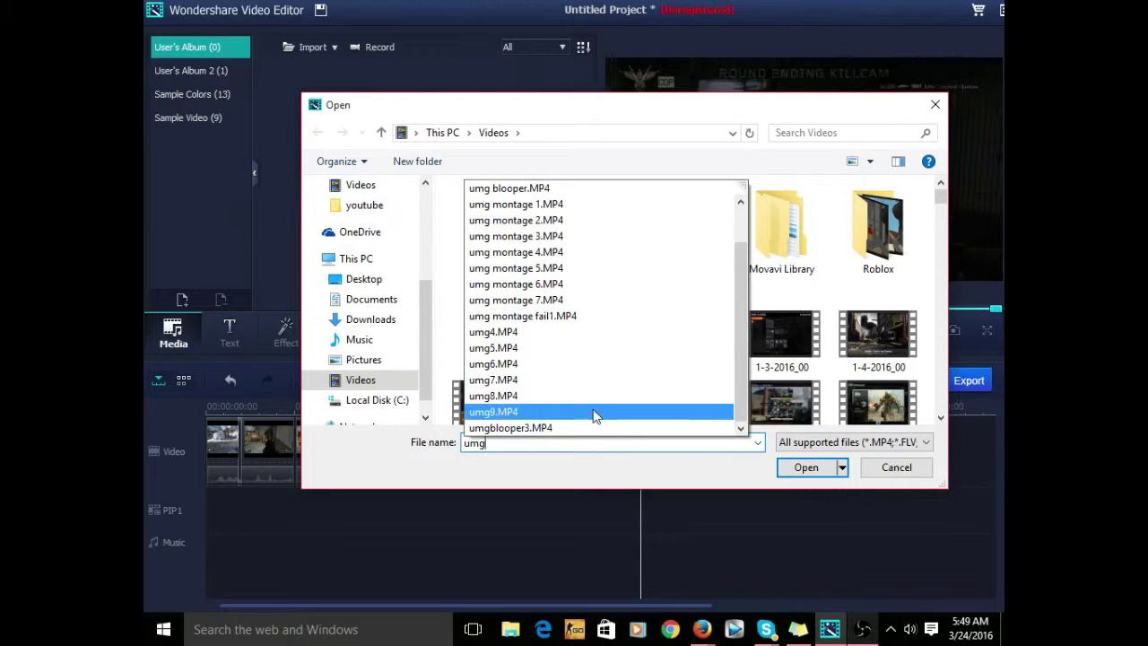
{"action": "left_click", "coordinate": [934, 104]}
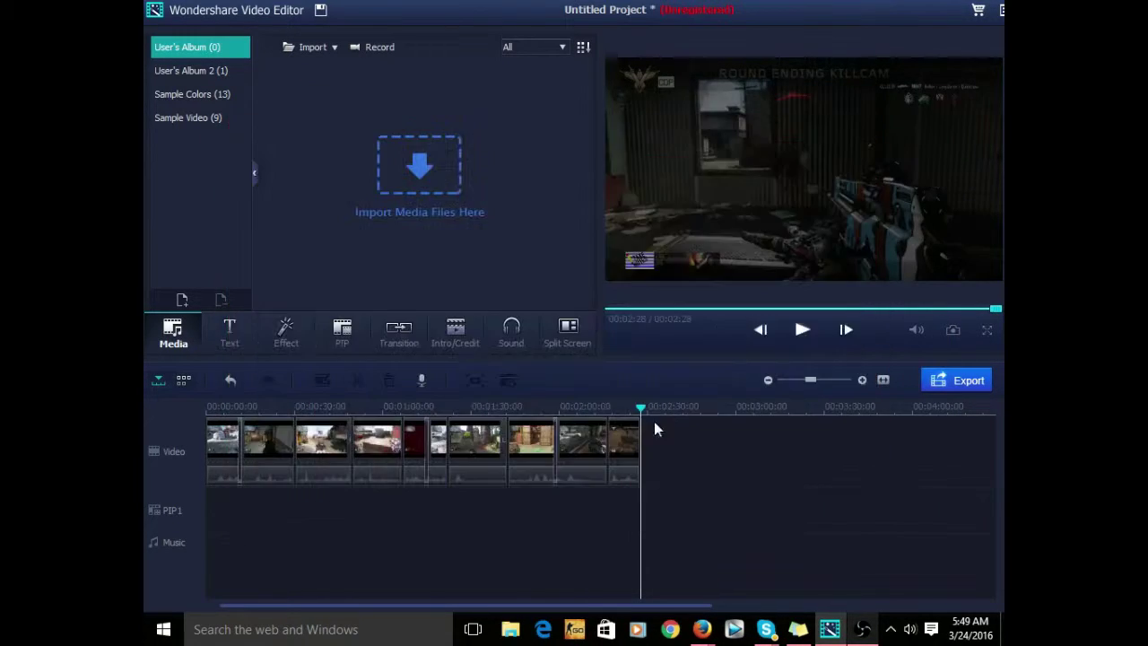
Place a Fade text title on the text track directly after the last video clip
{"action": "left_click", "coordinate": [229, 332]}
{"action": "scroll", "coordinate": [589, 132], "scroll_direction": "down", "scroll_amount": 5}
{"action": "left_click", "coordinate": [324, 258]}
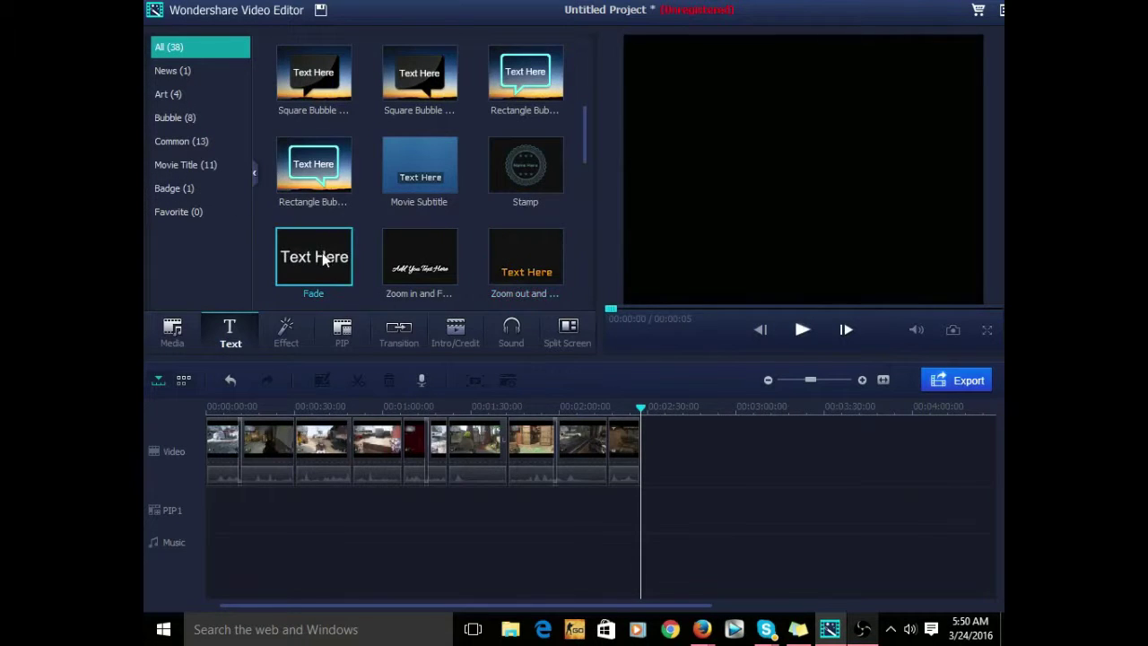
Change the title's text to "WELL SOMETIMES WE DONT ALWAYS HAVE GOOD LUCK" on three lines, placed at the frame's upper left, and preview it
{"action": "right_click", "coordinate": [648, 543]}
{"action": "left_click", "coordinate": [681, 487]}
{"action": "key", "text": "ctrl+a"}
{"action": "key", "text": "BackSpace"}
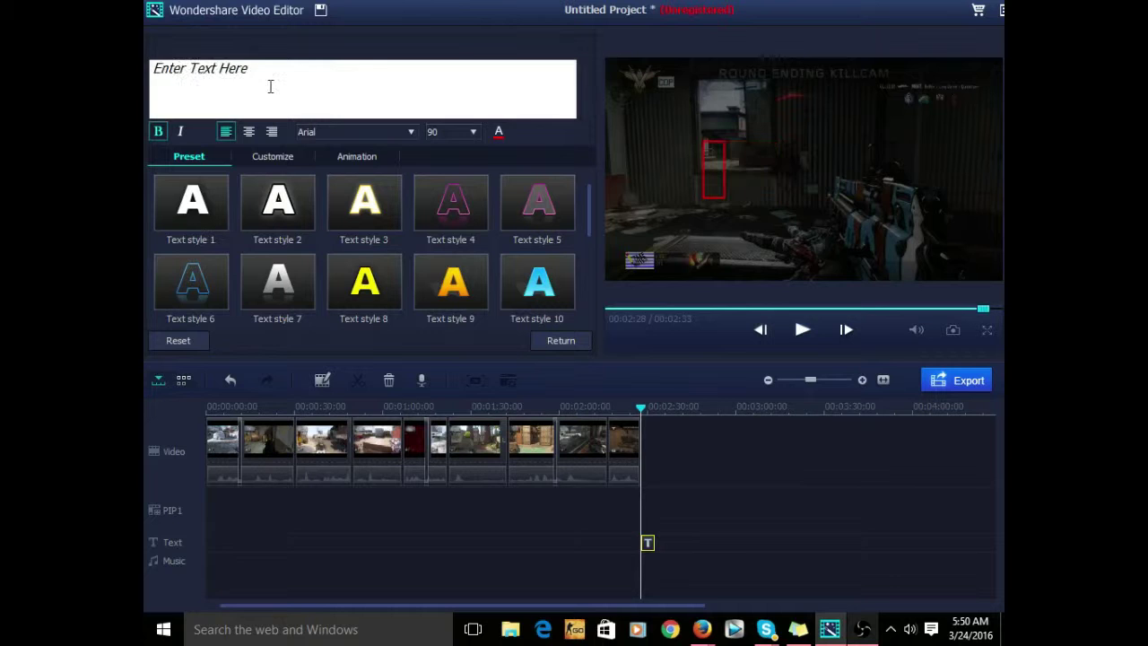
{"action": "left_click_drag", "start_coordinate": [785, 185], "coordinate": [685, 100]}
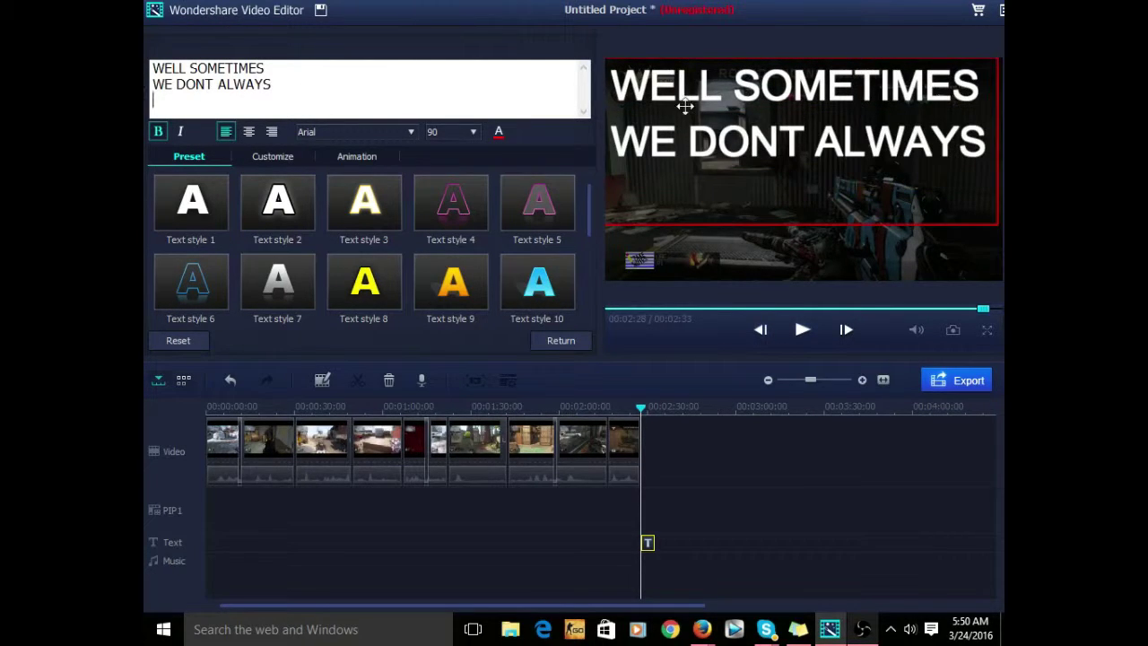
{"action": "left_click", "coordinate": [655, 556]}
{"action": "left_click", "coordinate": [803, 330]}
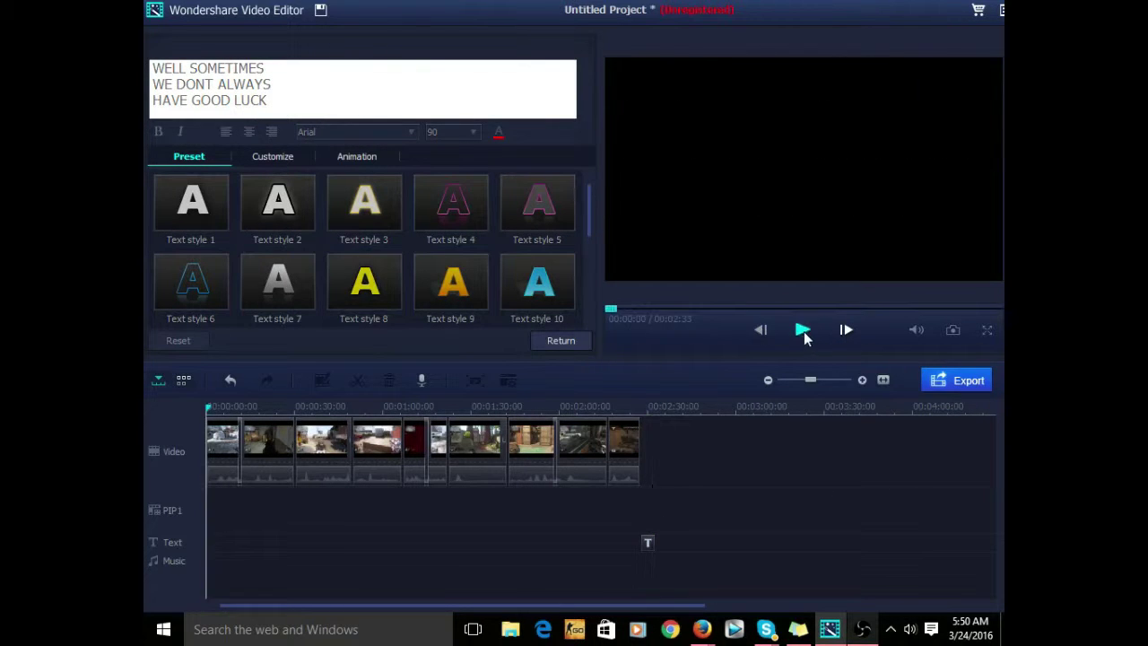
{"action": "left_click", "coordinate": [559, 339]}
Import umg blooper.MP4 from the Videos folder into the user album
{"action": "left_click", "coordinate": [180, 297]}
{"action": "type", "text": "Umg"}
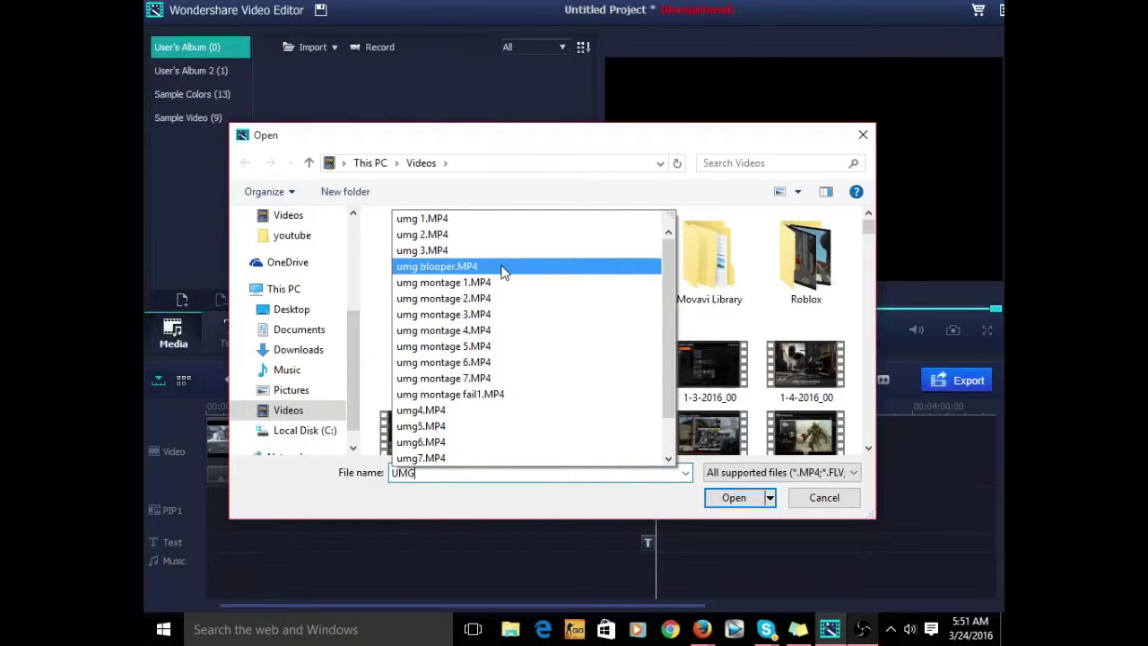
{"action": "left_click", "coordinate": [502, 268]}
{"action": "left_click", "coordinate": [733, 497]}
Place the umg blooper clip on the PIP1 track right after the text title and mute it
{"action": "left_click_drag", "start_coordinate": [314, 94], "coordinate": [690, 500]}
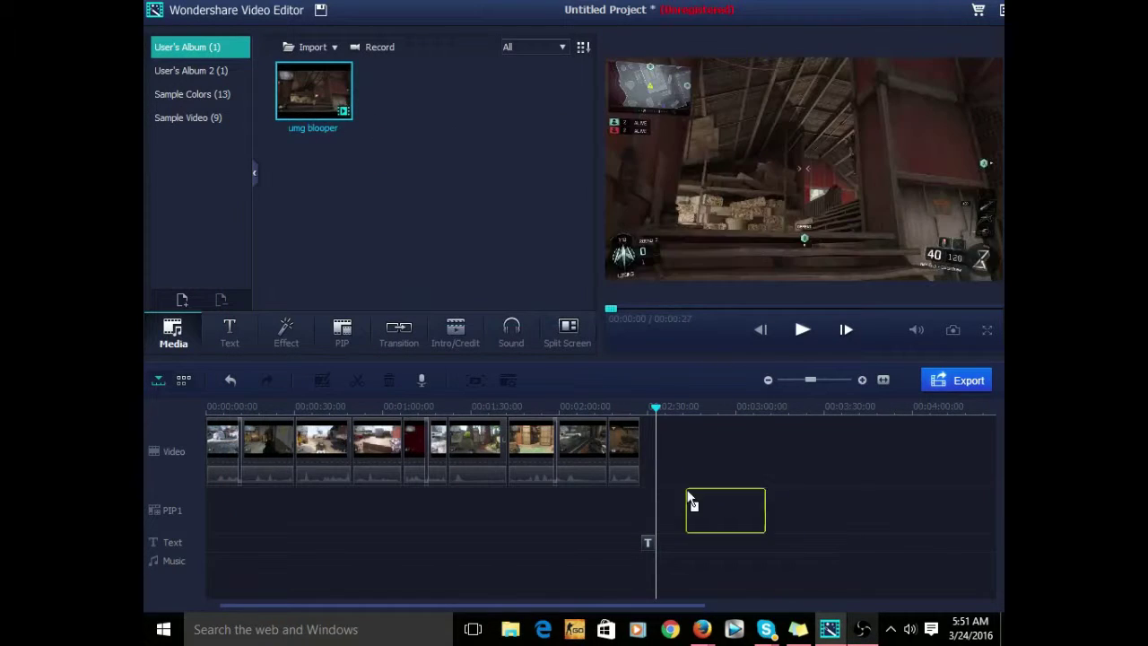
{"action": "left_click_drag", "start_coordinate": [692, 455], "coordinate": [666, 511]}
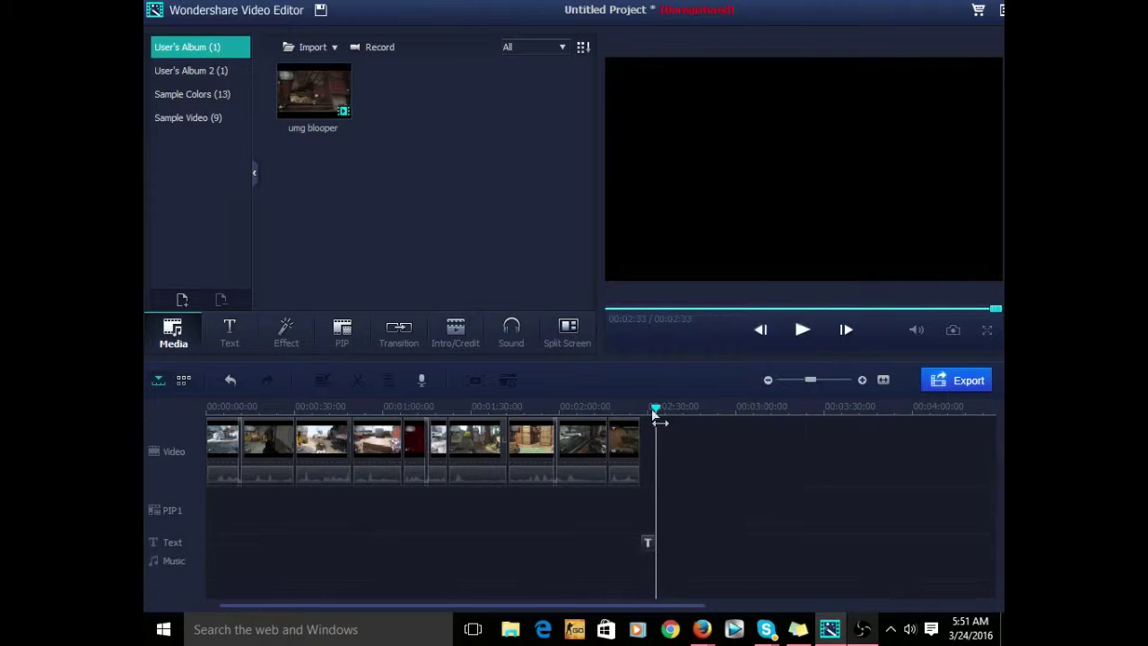
{"action": "left_click", "coordinate": [661, 407]}
{"action": "left_click_drag", "start_coordinate": [668, 549], "coordinate": [673, 414]}
{"action": "left_click_drag", "start_coordinate": [314, 91], "coordinate": [669, 503]}
{"action": "right_click", "coordinate": [677, 512]}
{"action": "left_click", "coordinate": [704, 457]}
{"action": "left_click", "coordinate": [805, 333]}
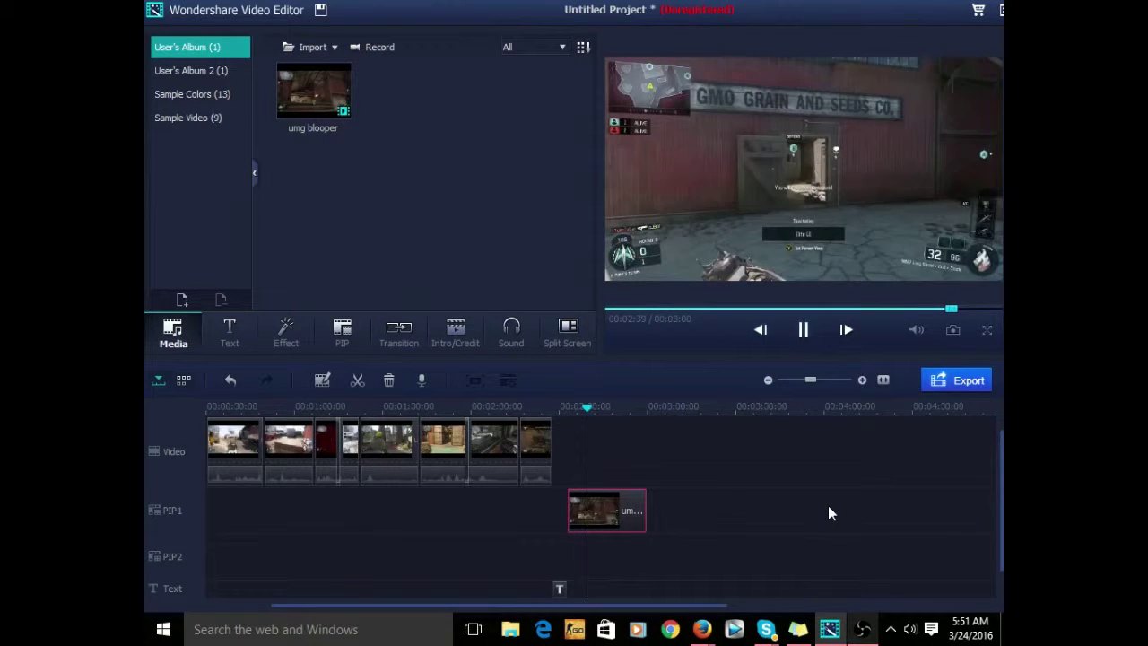
Split the umg blooper clip at 00:02:37 after replaying it and delete the remainder
{"action": "left_click_drag", "start_coordinate": [601, 413], "coordinate": [572, 412]}
{"action": "left_click", "coordinate": [804, 332]}
{"action": "left_click", "coordinate": [804, 332]}
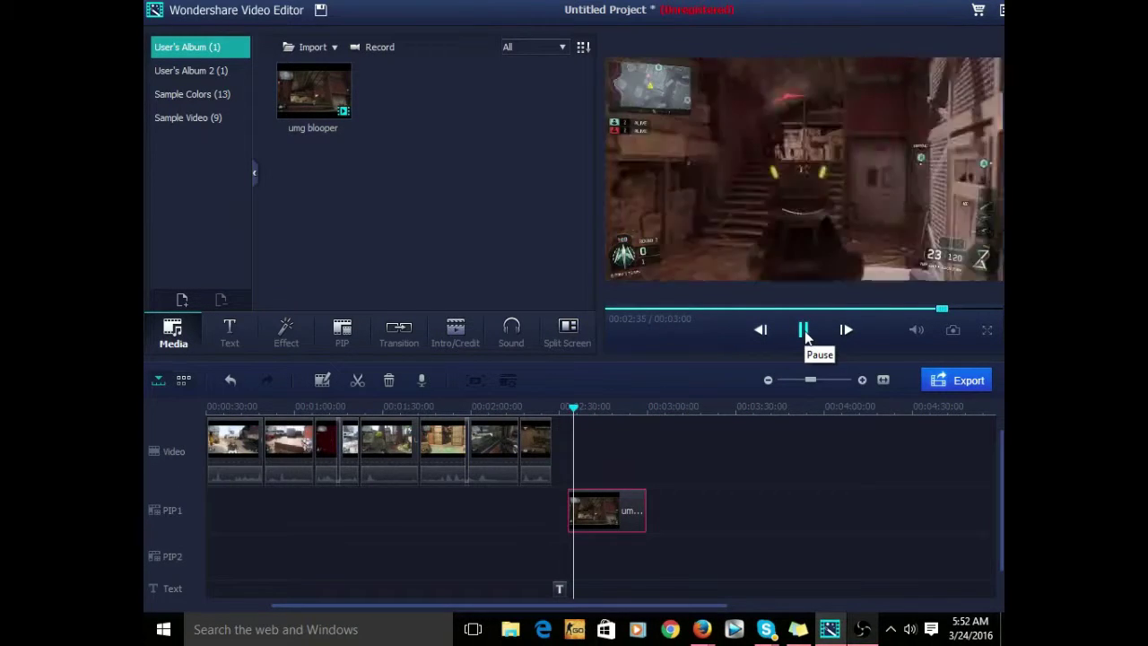
{"action": "left_click", "coordinate": [634, 502]}
{"action": "key", "text": "ctrl+b"}
{"action": "right_click", "coordinate": [617, 510]}
{"action": "left_click", "coordinate": [643, 502]}
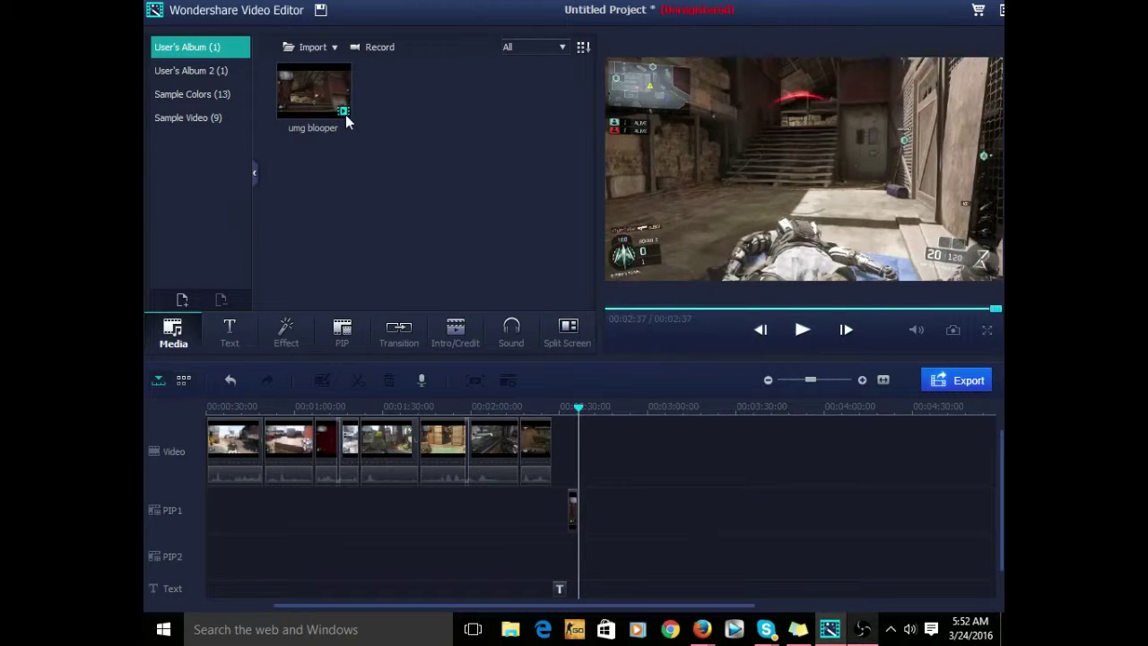
Replace umg blooper in the user album with blopper2.MP4 and place it on PIP1 directly after the first blooper clip
{"action": "right_click", "coordinate": [326, 99]}
{"action": "left_click", "coordinate": [369, 208]}
{"action": "left_click", "coordinate": [390, 192]}
{"action": "type", "text": "BL"}
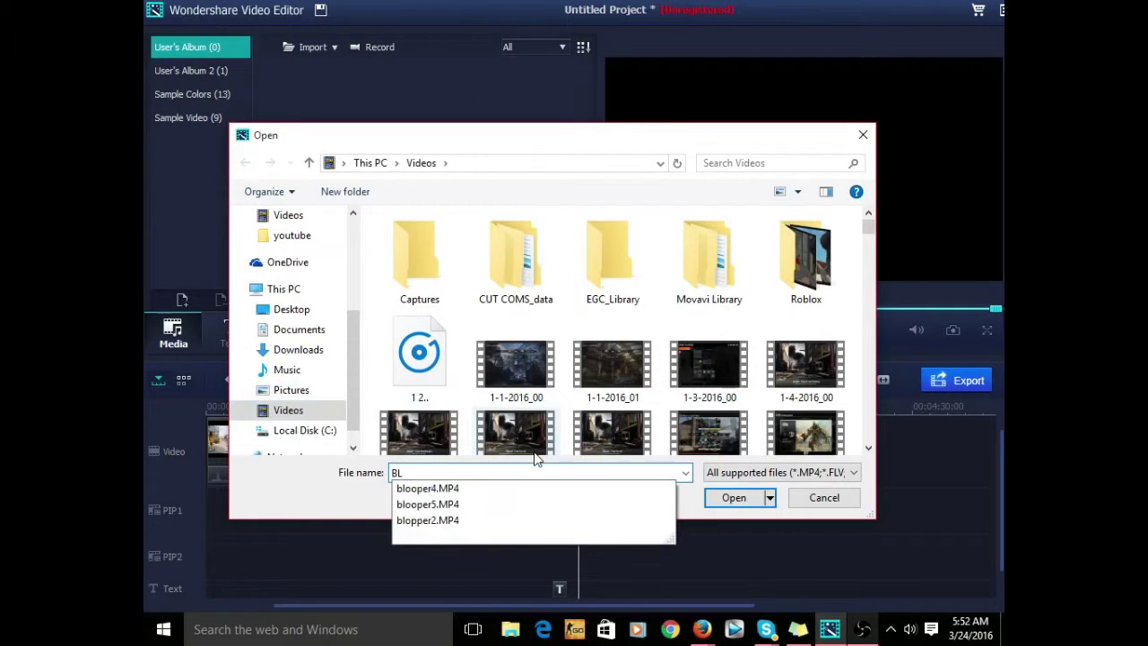
{"action": "left_click", "coordinate": [649, 492]}
{"action": "left_click", "coordinate": [730, 497]}
{"action": "left_click_drag", "start_coordinate": [300, 105], "coordinate": [584, 511]}
Mute the blopper2 clip and delete everything past 00:02:45
{"action": "key", "text": "space"}
{"action": "right_click", "coordinate": [605, 514]}
{"action": "left_click", "coordinate": [662, 456]}
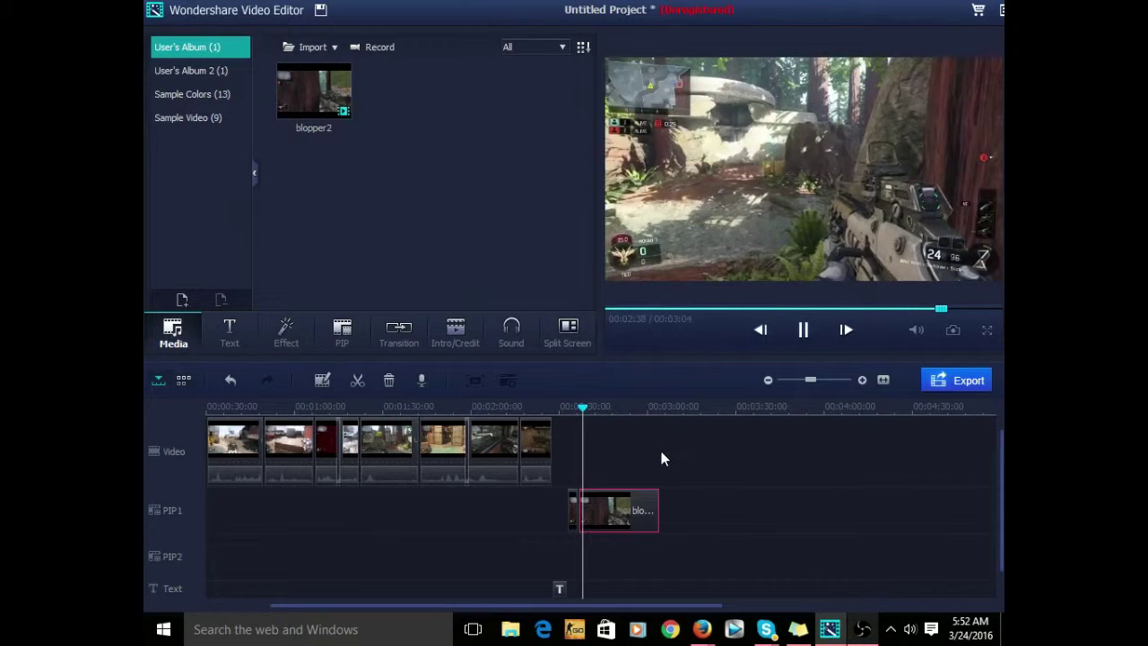
{"action": "left_click", "coordinate": [802, 330]}
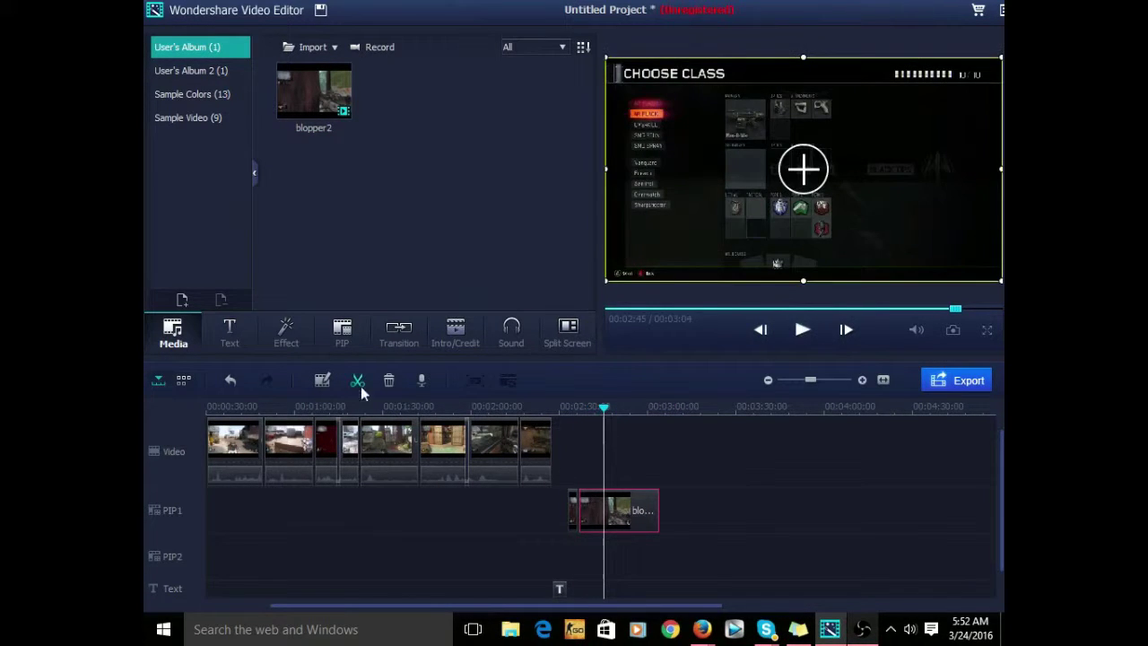
{"action": "key", "text": "Delete"}
Import blooper4.MP4 from the Videos folder into the user album in place of blopper2
{"action": "left_click", "coordinate": [408, 175]}
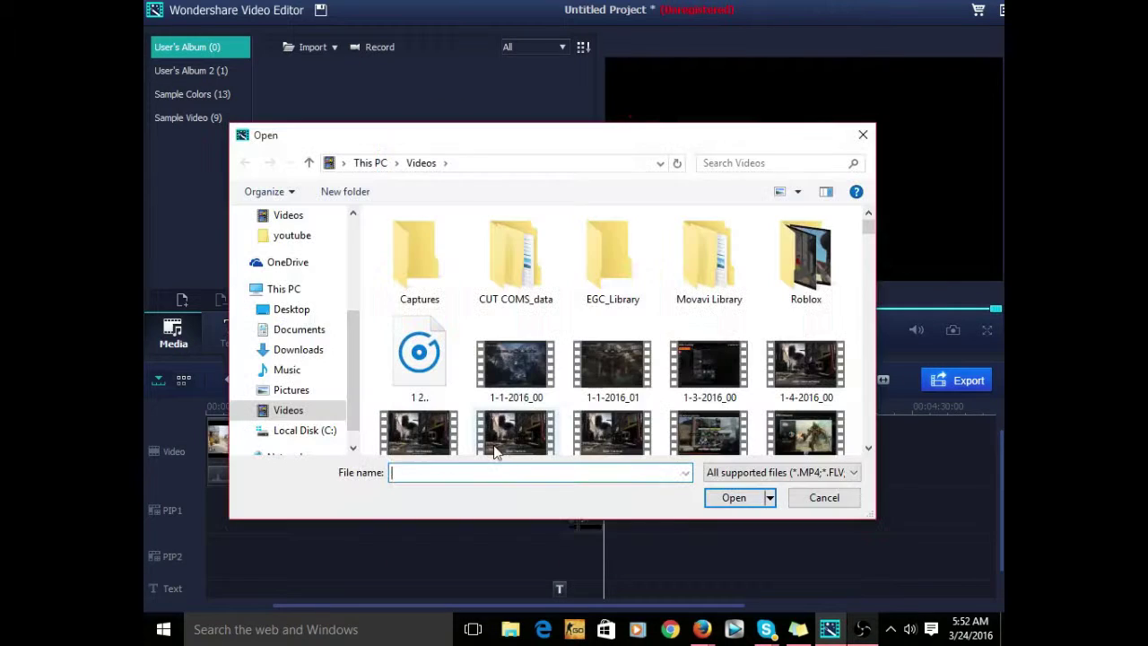
{"action": "type", "text": "BLO"}
{"action": "key", "text": "BackSpace"}
{"action": "key", "text": "BackSpace"}
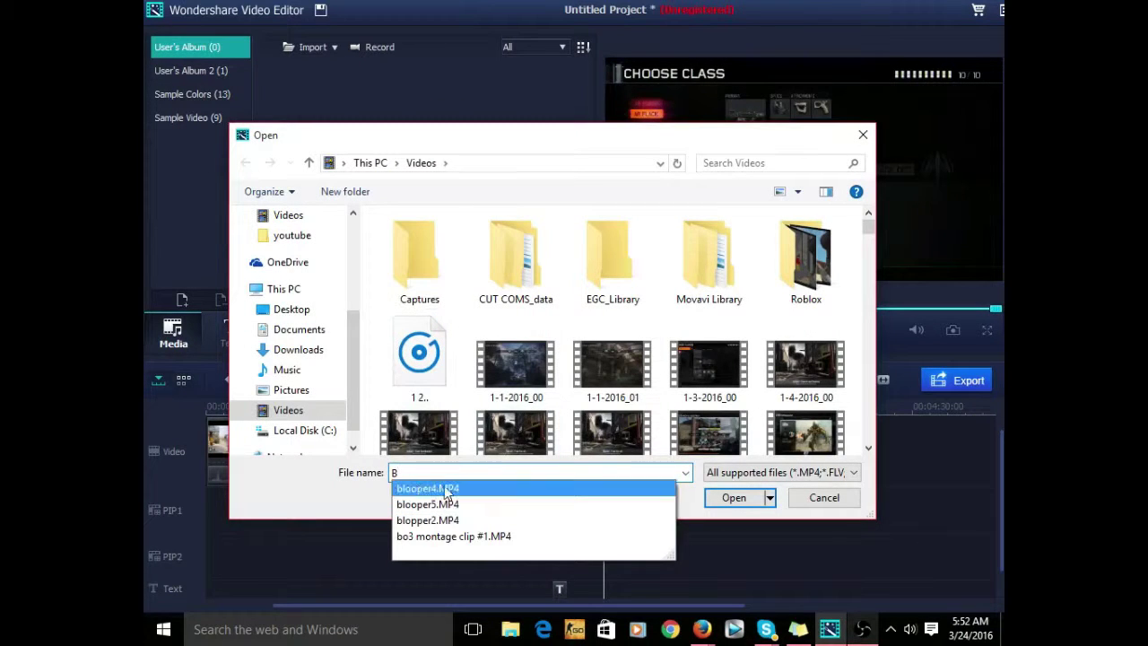
{"action": "left_click", "coordinate": [445, 492]}
{"action": "key", "text": "Return"}
{"action": "left_click_drag", "start_coordinate": [342, 124], "coordinate": [598, 529]}
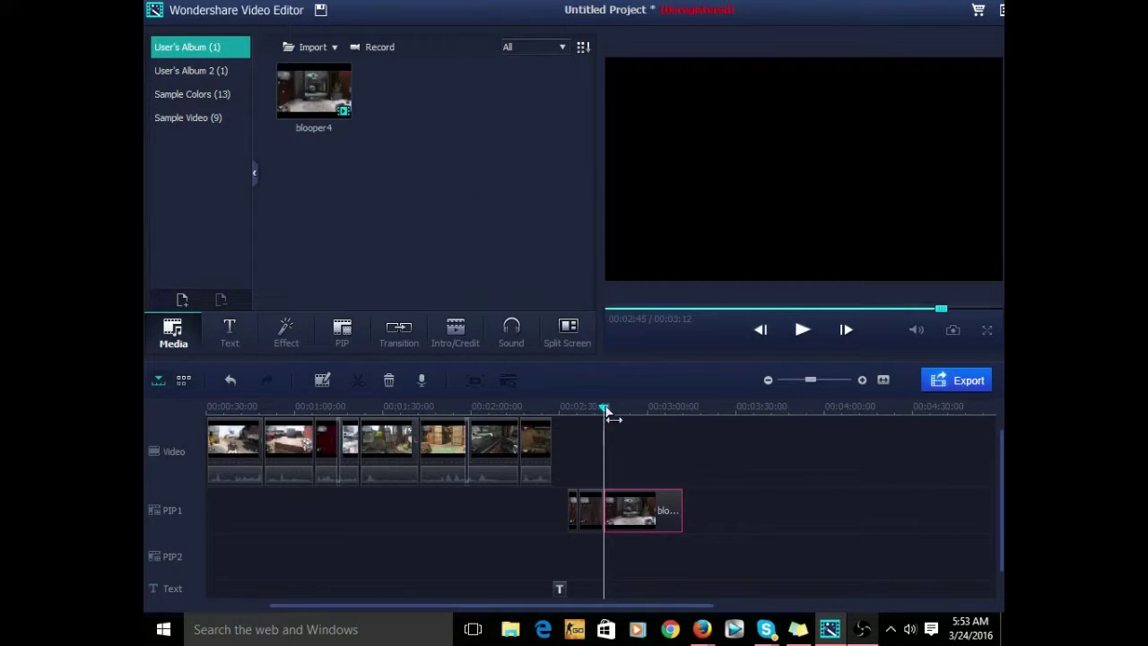
{"action": "left_click", "coordinate": [606, 411]}
{"action": "key", "text": "space"}
{"action": "right_click", "coordinate": [646, 508]}
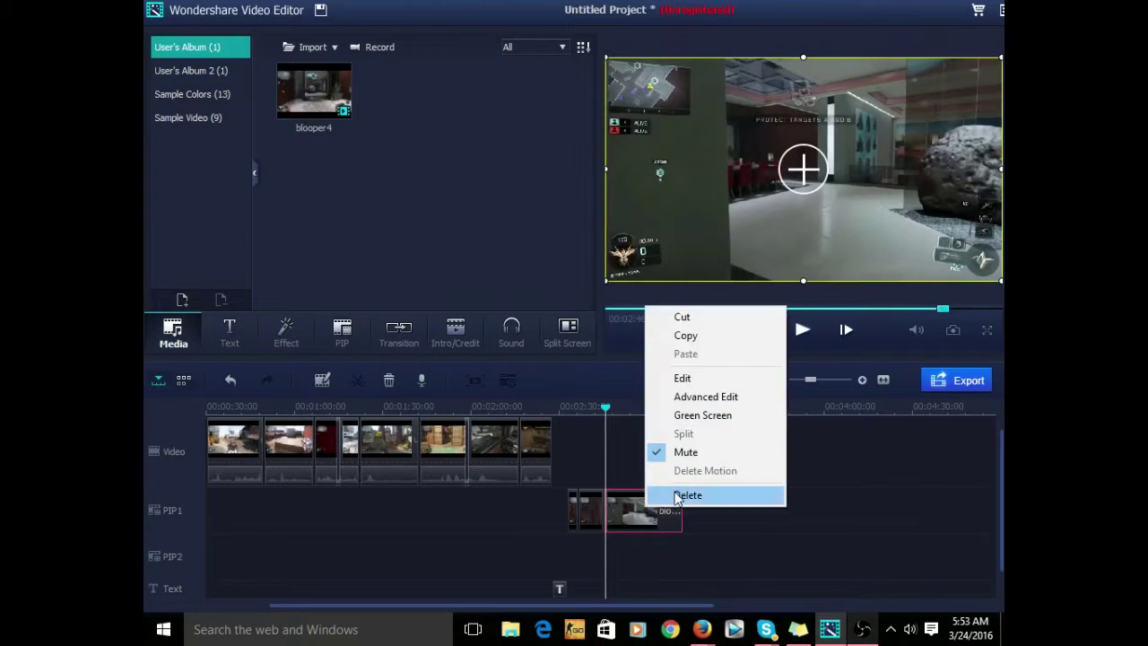
{"action": "left_click", "coordinate": [676, 496]}
Place the blooper4 clip on PIP1 directly after the blopper2 clip, mute it and play it
{"action": "left_click_drag", "start_coordinate": [314, 94], "coordinate": [616, 514]}
{"action": "right_click", "coordinate": [617, 513]}
{"action": "left_click", "coordinate": [679, 458]}
{"action": "left_click", "coordinate": [804, 330]}
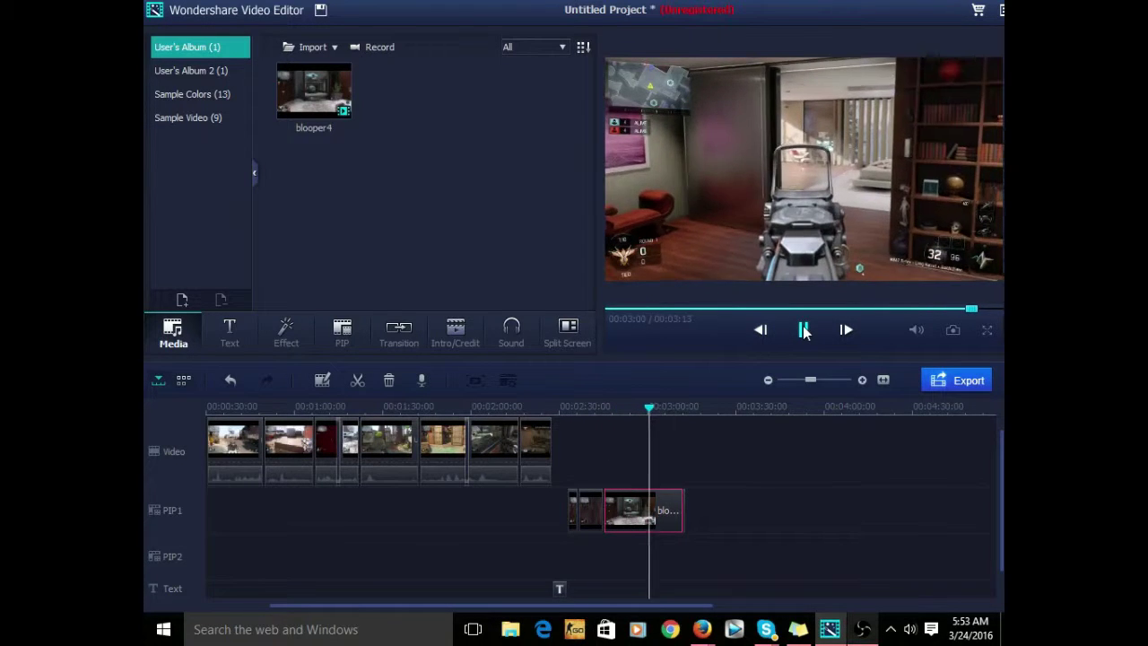
Split the blooper4 clip, delete the unwanted sections, and move the kept part back against the blopper2 clip
{"action": "left_click", "coordinate": [667, 409]}
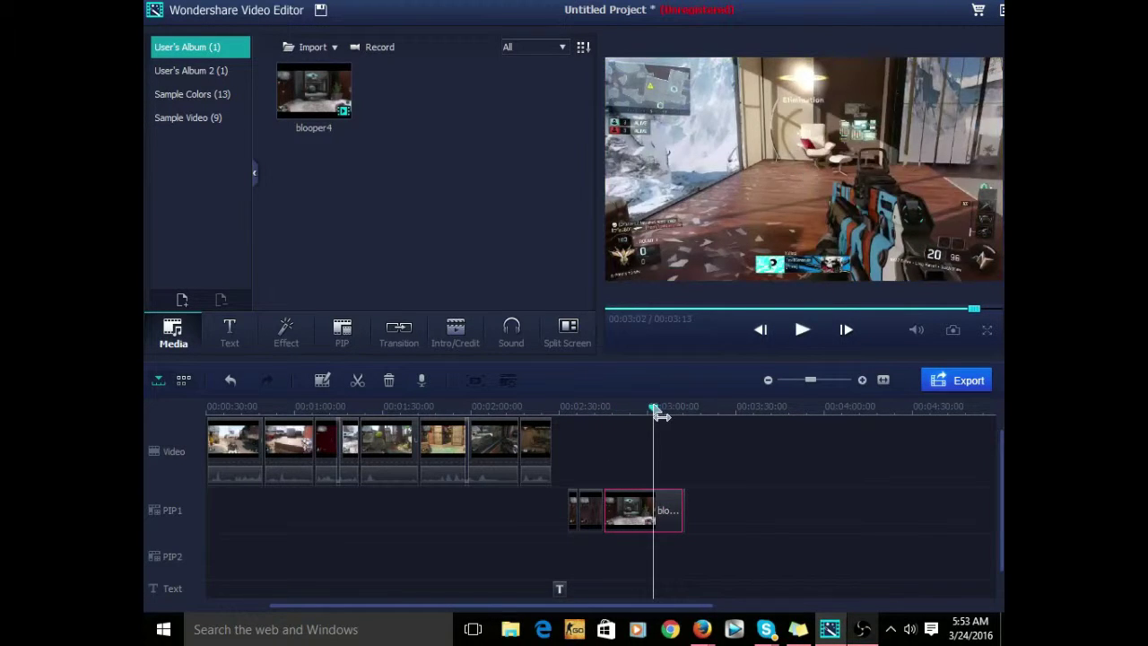
{"action": "left_click", "coordinate": [358, 380]}
{"action": "right_click", "coordinate": [635, 512]}
{"action": "left_click", "coordinate": [645, 501]}
{"action": "left_click_drag", "start_coordinate": [661, 508], "coordinate": [613, 508]}
{"action": "right_click", "coordinate": [684, 516]}
{"action": "left_click", "coordinate": [714, 504]}
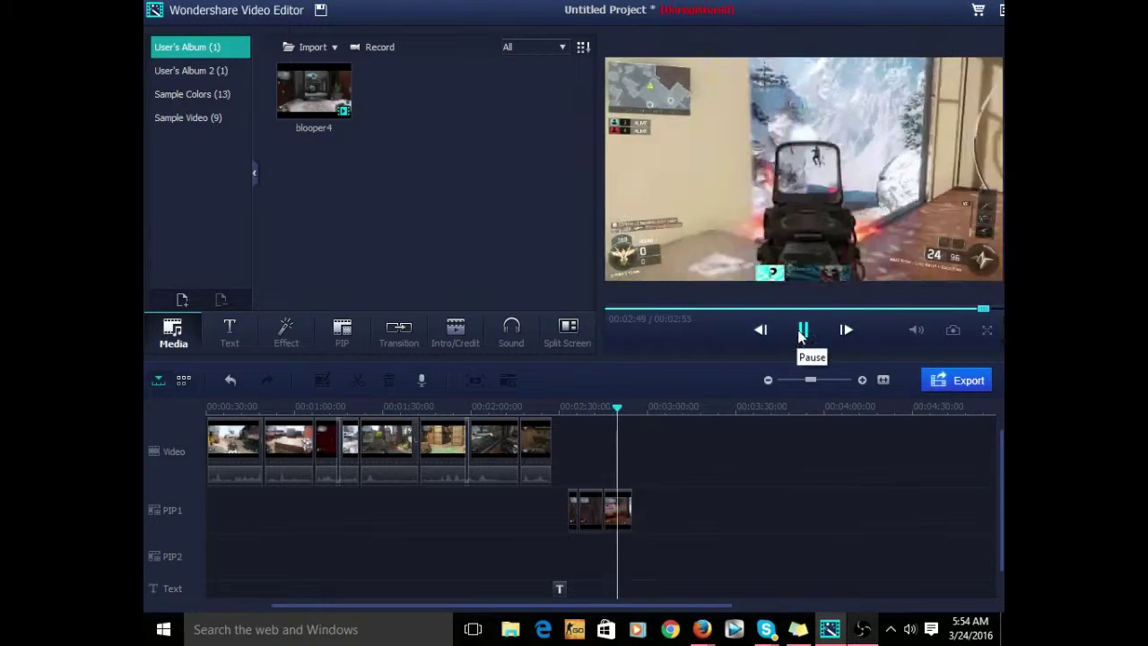
Delete the end of the blooper4 clip past about 00:02:53
{"action": "left_click", "coordinate": [803, 329]}
{"action": "right_click", "coordinate": [626, 511]}
{"action": "left_click", "coordinate": [663, 500]}
Add a Fade title reading "?" near the frame's centre right after the last blooper clip, and open the transition library
{"action": "left_click", "coordinate": [229, 332]}
{"action": "left_click_drag", "start_coordinate": [322, 260], "coordinate": [633, 587]}
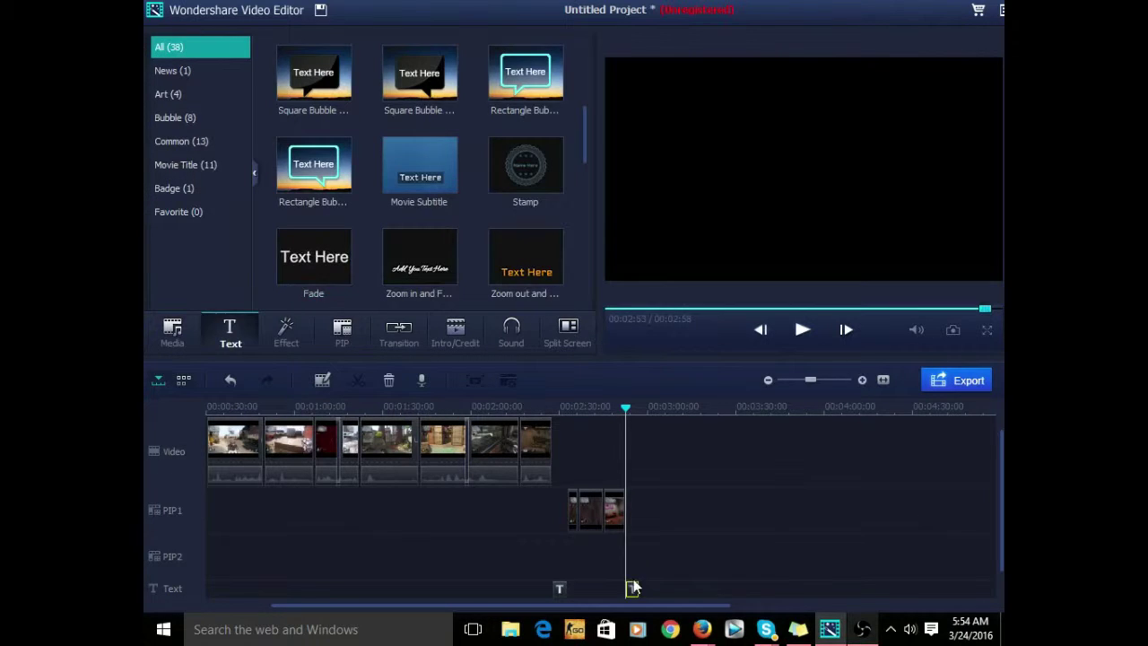
{"action": "right_click", "coordinate": [632, 589]}
{"action": "left_click", "coordinate": [661, 470]}
{"action": "left_click_drag", "start_coordinate": [231, 72], "coordinate": [150, 63]}
{"action": "key", "text": "BackSpace"}
{"action": "left_click_drag", "start_coordinate": [728, 175], "coordinate": [803, 164]}
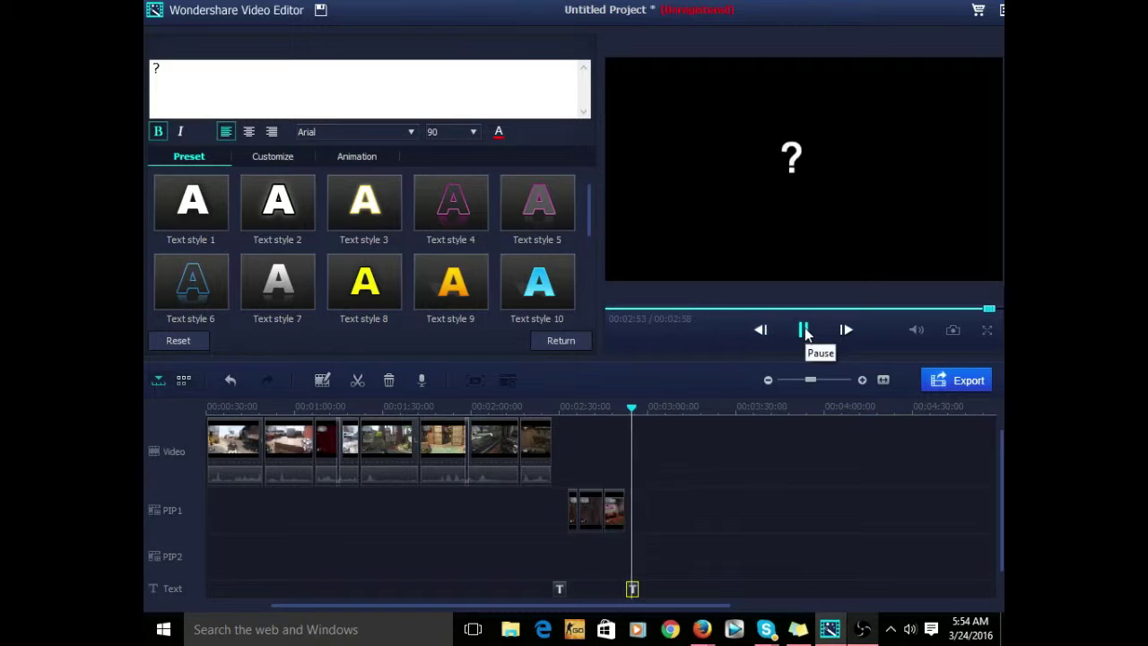
{"action": "left_click", "coordinate": [561, 341]}
{"action": "left_click", "coordinate": [397, 336]}
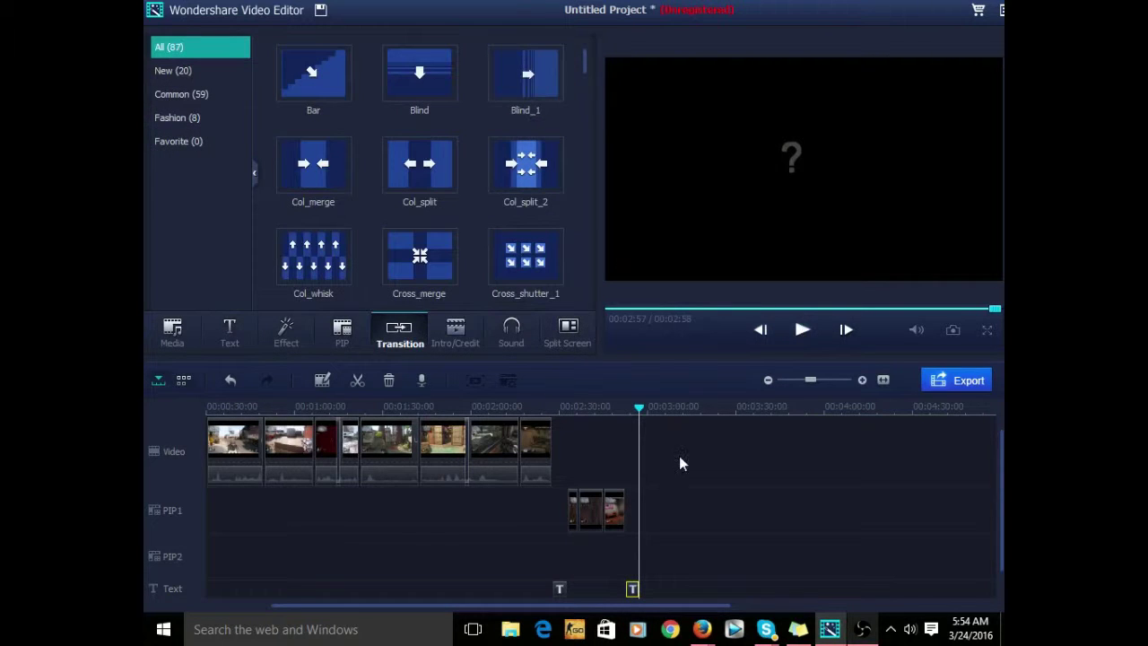